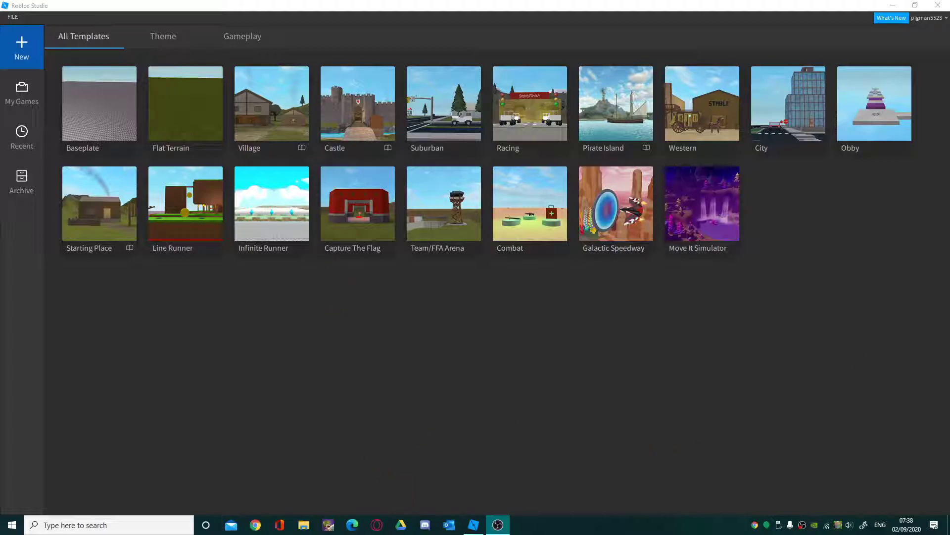
Create a new place from the Baseplate template and close the Words of Encouragement window
{"action": "left_click", "coordinate": [27, 38]}
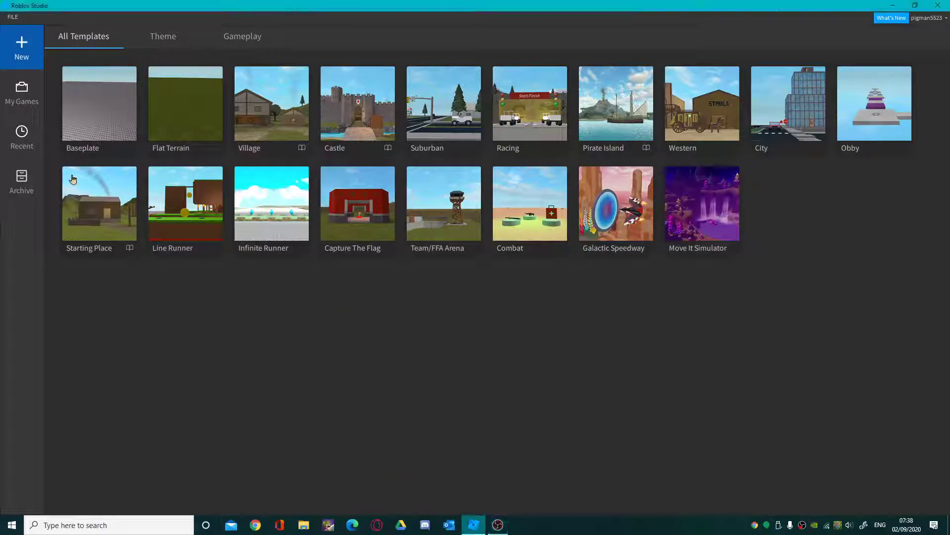
{"action": "left_click", "coordinate": [93, 109]}
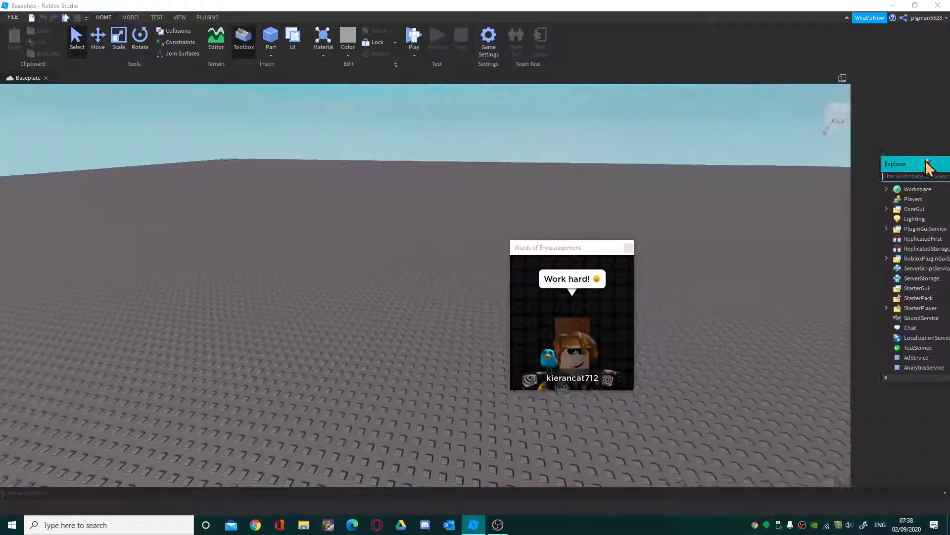
{"action": "left_click", "coordinate": [628, 249]}
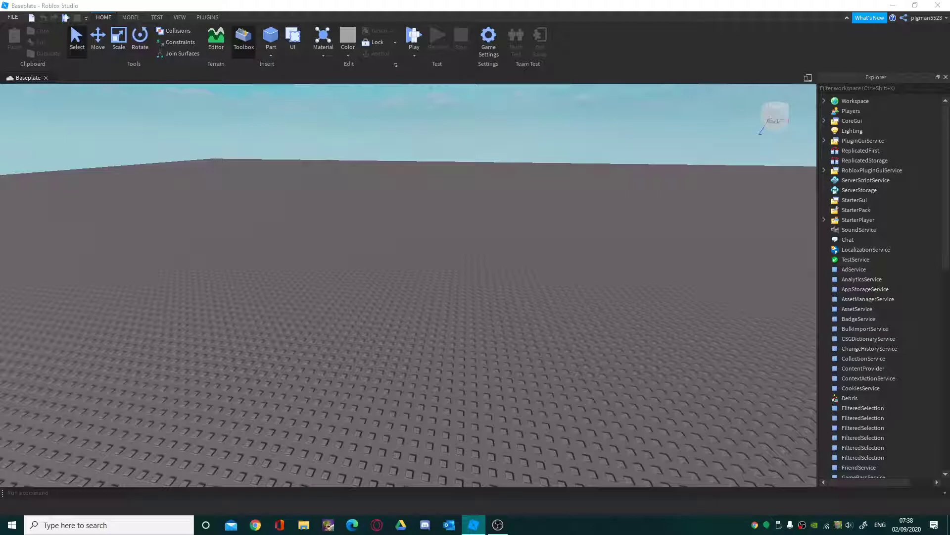
Dock the Output window beside the viewport and group Properties with Explorer as tabs, placing Explorer first
{"action": "left_click_drag", "start_coordinate": [861, 296], "coordinate": [14, 130]}
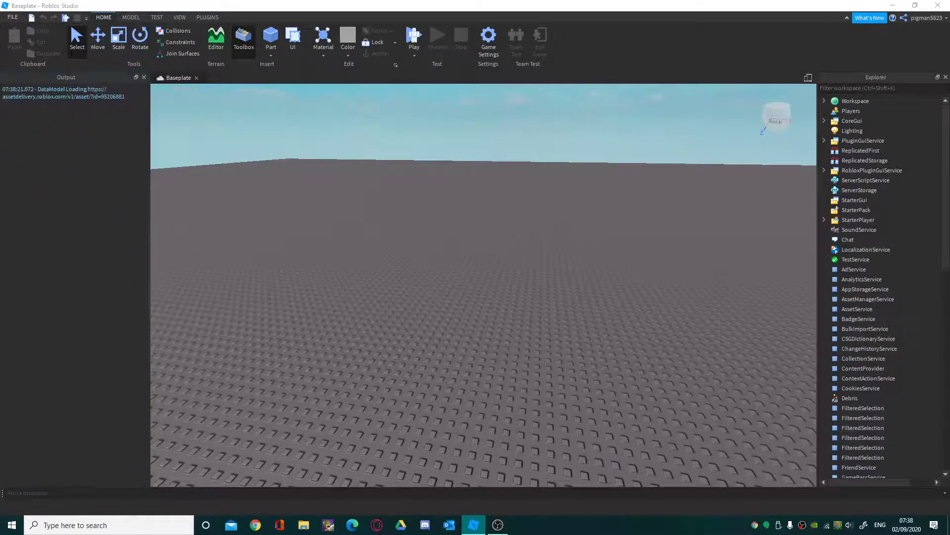
{"action": "left_click_drag", "start_coordinate": [911, 375], "coordinate": [879, 422]}
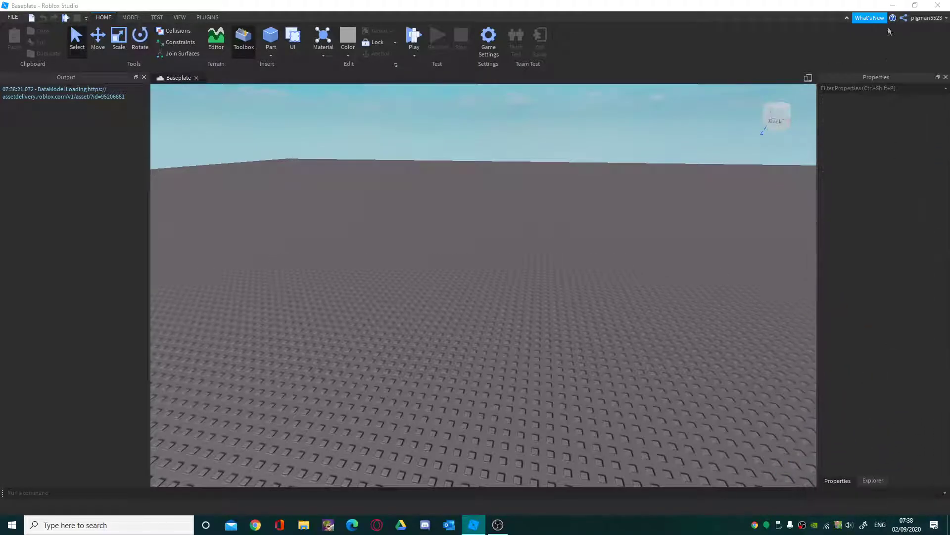
{"action": "left_click", "coordinate": [873, 480]}
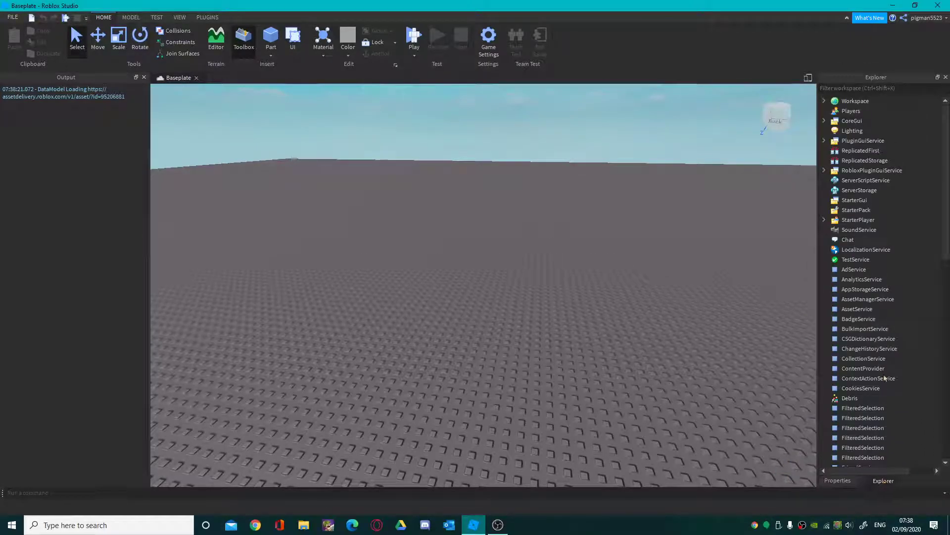
{"action": "left_click_drag", "start_coordinate": [883, 482], "coordinate": [834, 477]}
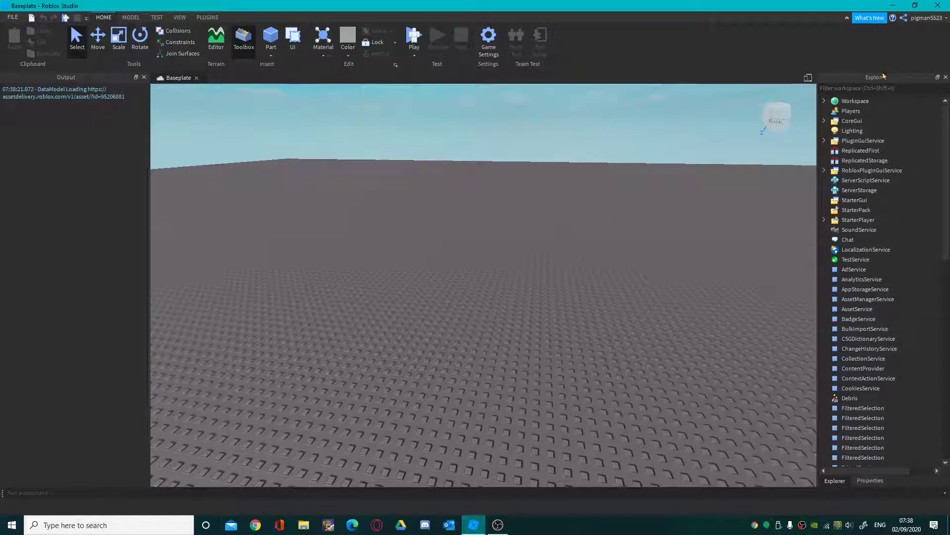
Dock Explorer beneath Properties with more height, and dock the Toolbox above the Output window
{"action": "left_click_drag", "start_coordinate": [915, 78], "coordinate": [632, 128]}
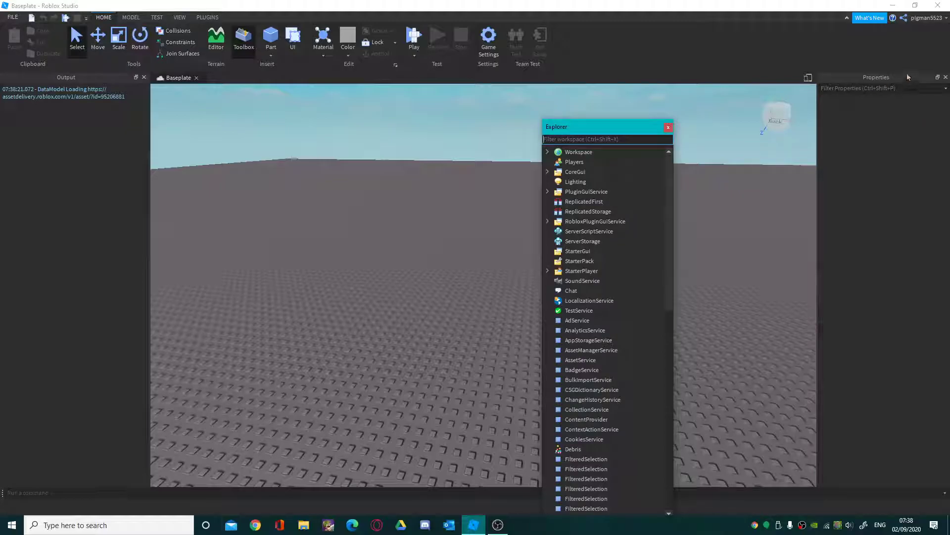
{"action": "left_click_drag", "start_coordinate": [610, 127], "coordinate": [886, 453]}
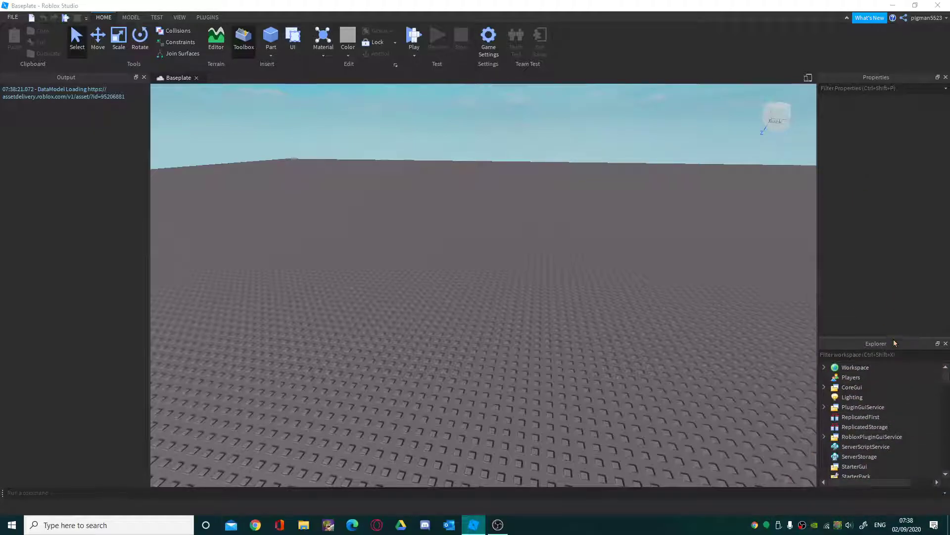
{"action": "left_click_drag", "start_coordinate": [894, 338], "coordinate": [887, 224]}
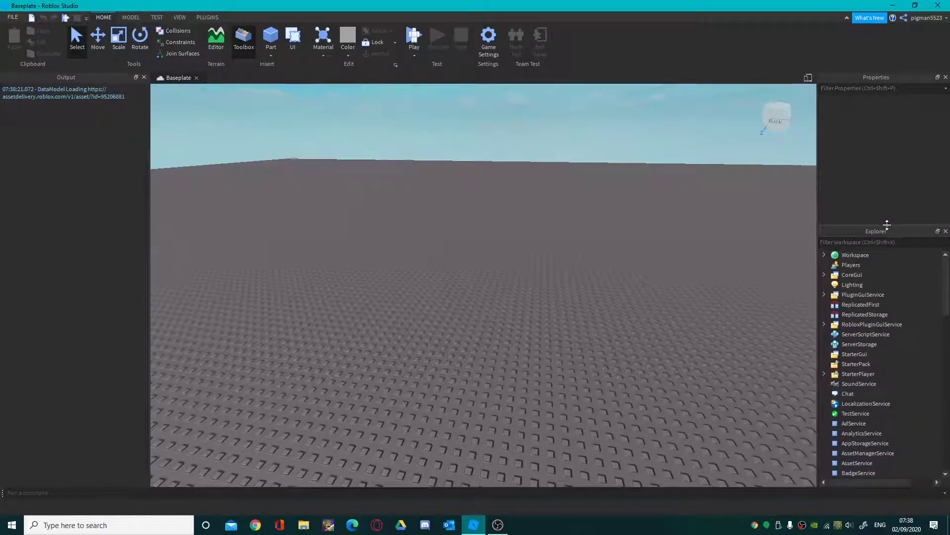
{"action": "left_click_drag", "start_coordinate": [595, 225], "coordinate": [87, 98]}
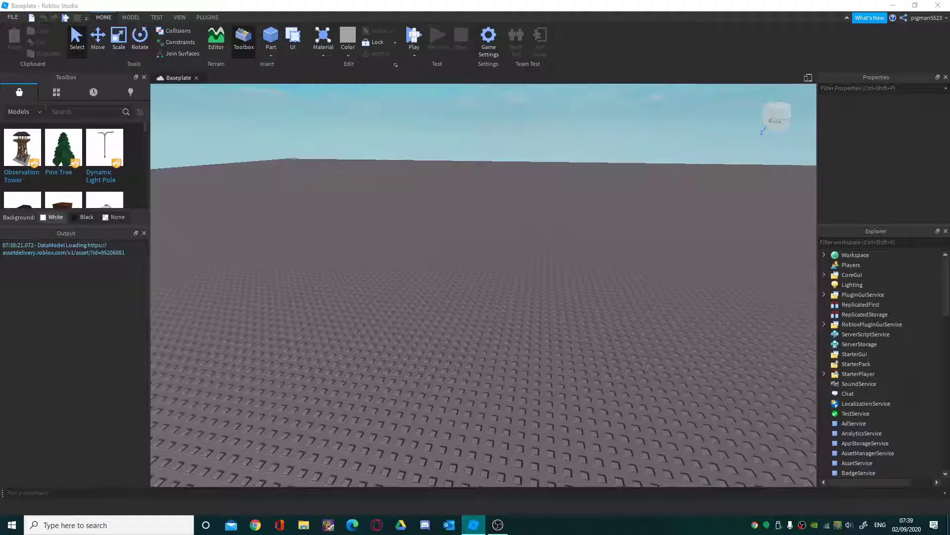
Search the Toolbox models for "map" and insert the Combat League Map into the place
{"action": "right_click_drag", "start_coordinate": [620, 335], "coordinate": [619, 334]}
{"action": "left_click", "coordinate": [90, 113]}
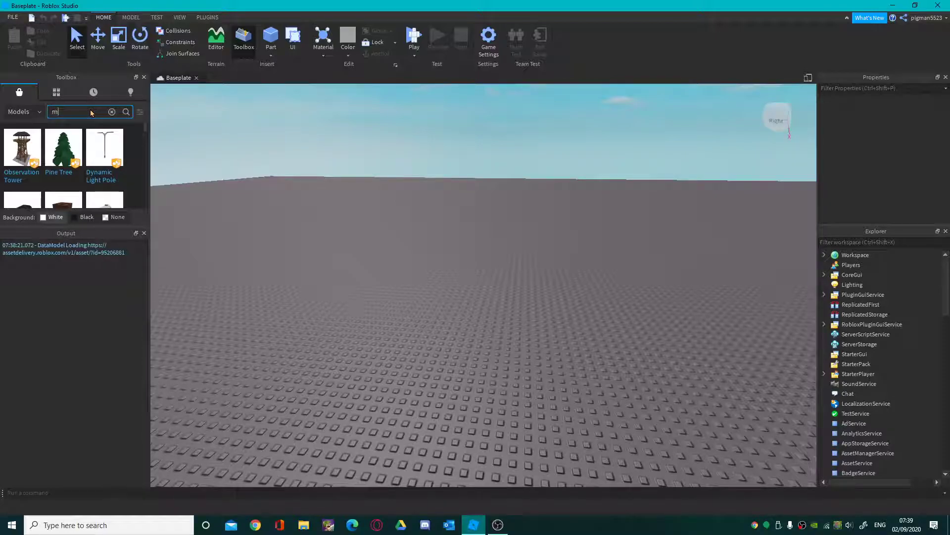
{"action": "key", "text": "Return"}
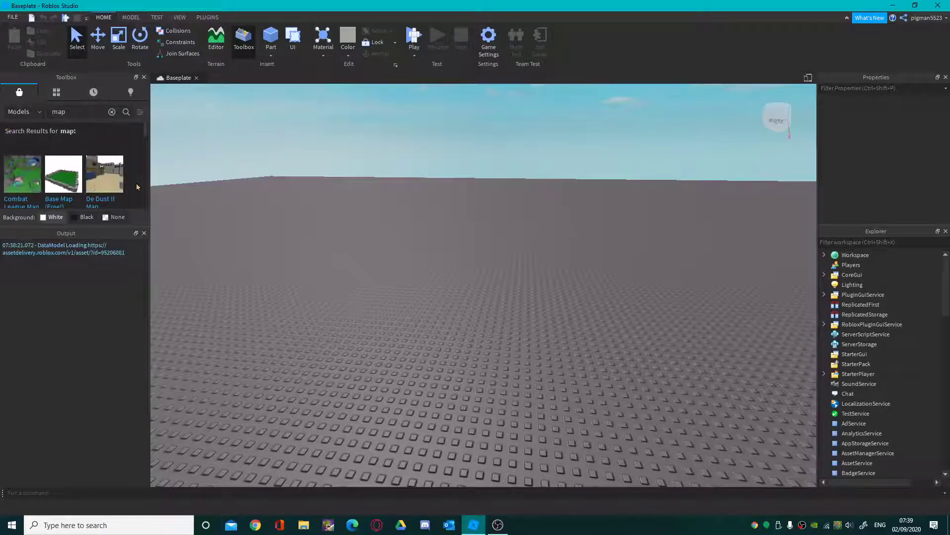
{"action": "left_click_drag", "start_coordinate": [19, 182], "coordinate": [456, 348]}
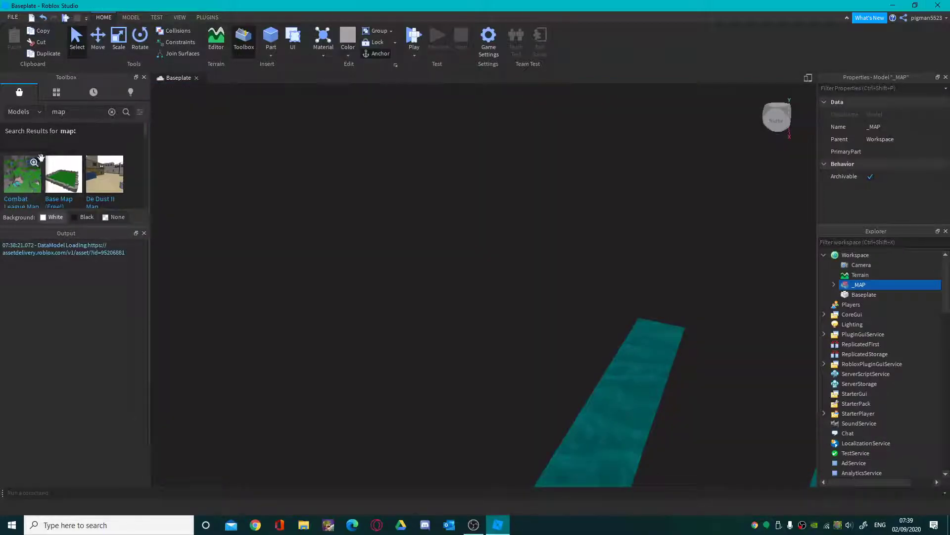
{"action": "right_click_drag", "start_coordinate": [426, 265], "coordinate": [395, 260]}
{"action": "scroll", "coordinate": [393, 262], "scroll_direction": "down", "scroll_amount": 5}
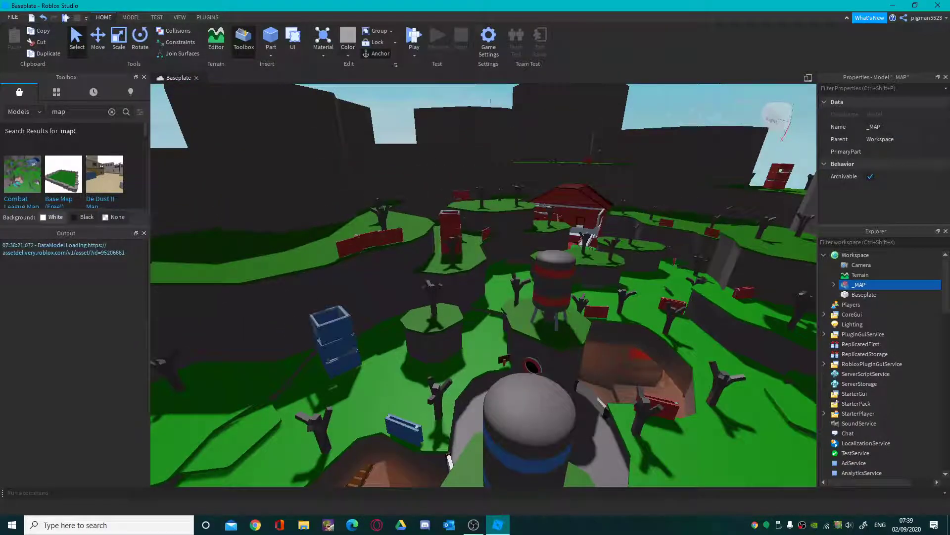
Examine the contents of the _MAP model in Explorer, including its Barricades and FullBarricades groups
{"action": "left_click", "coordinate": [834, 285]}
{"action": "scroll", "coordinate": [846, 297], "scroll_direction": "down", "scroll_amount": 1}
{"action": "left_click", "coordinate": [844, 294]}
{"action": "left_click", "coordinate": [849, 325]}
{"action": "left_click", "coordinate": [853, 324]}
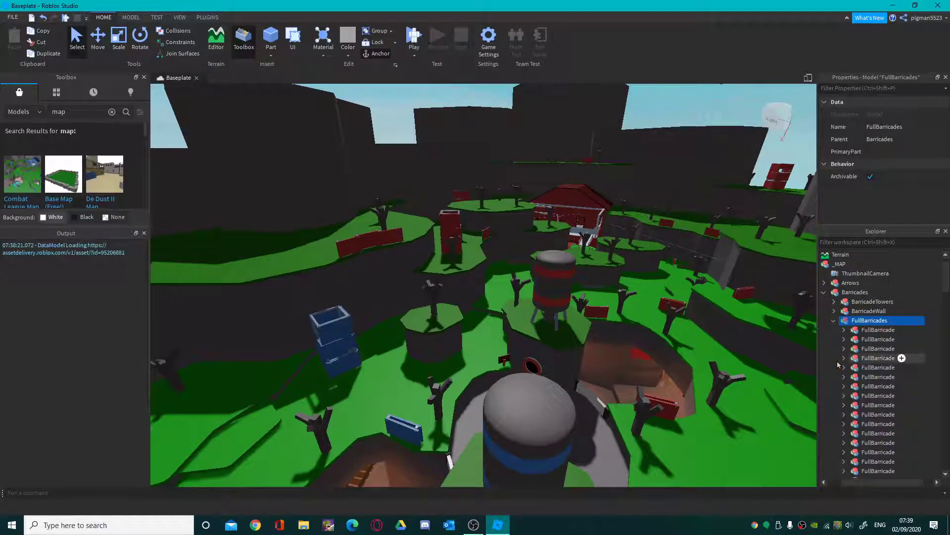
{"action": "left_click", "coordinate": [864, 358]}
{"action": "left_click", "coordinate": [844, 358]}
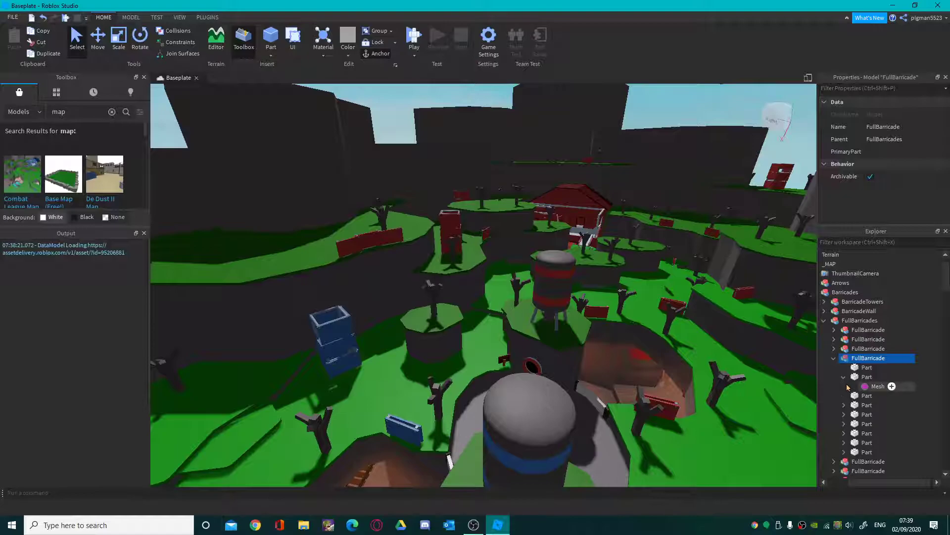
{"action": "left_click_drag", "start_coordinate": [871, 482], "coordinate": [848, 482]}
{"action": "left_click", "coordinate": [884, 311]}
{"action": "left_click", "coordinate": [853, 321]}
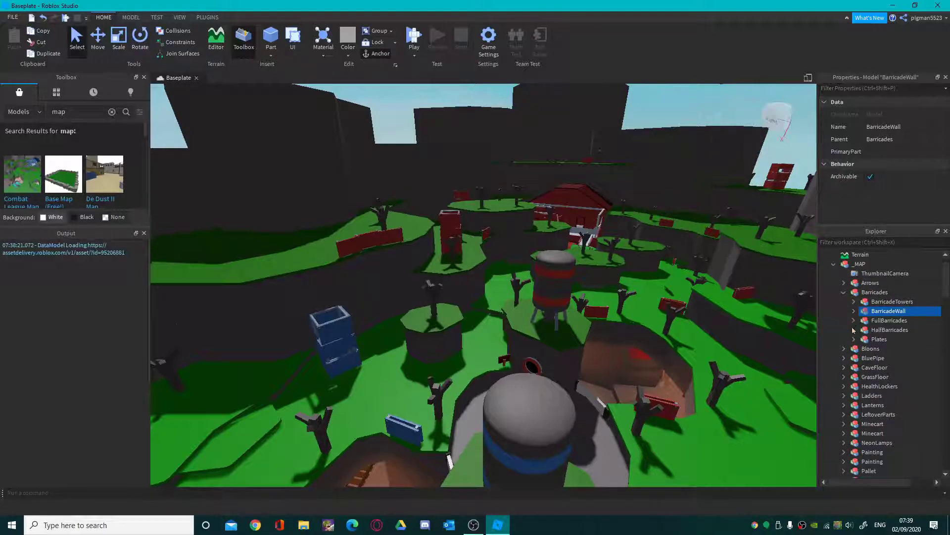
{"action": "left_click", "coordinate": [844, 292]}
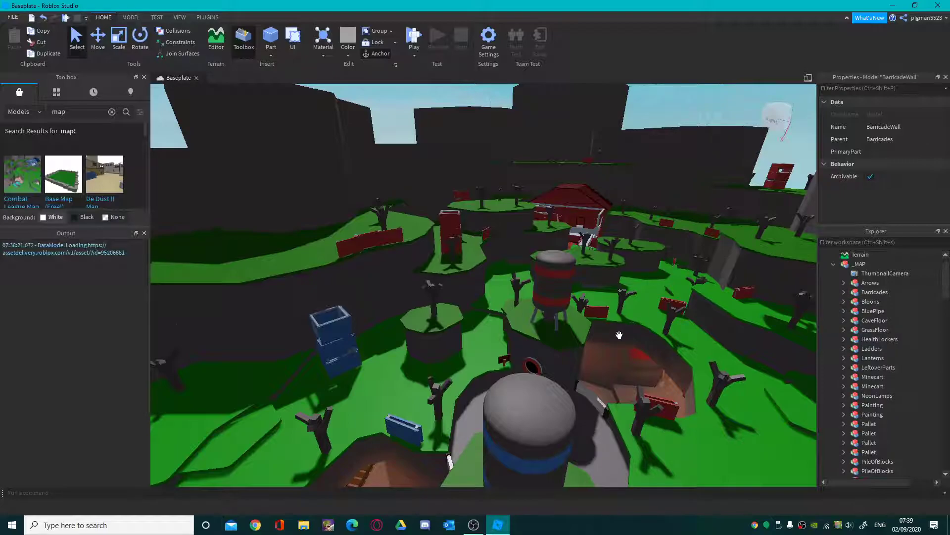
{"action": "left_click", "coordinate": [834, 264]}
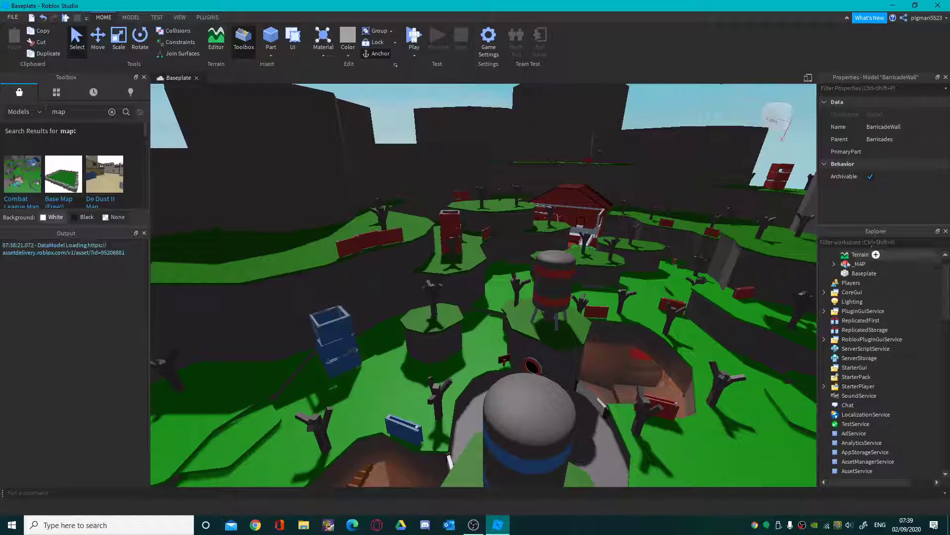
Add a Script to ServerScriptService and delete its default code
{"action": "left_click", "coordinate": [896, 349]}
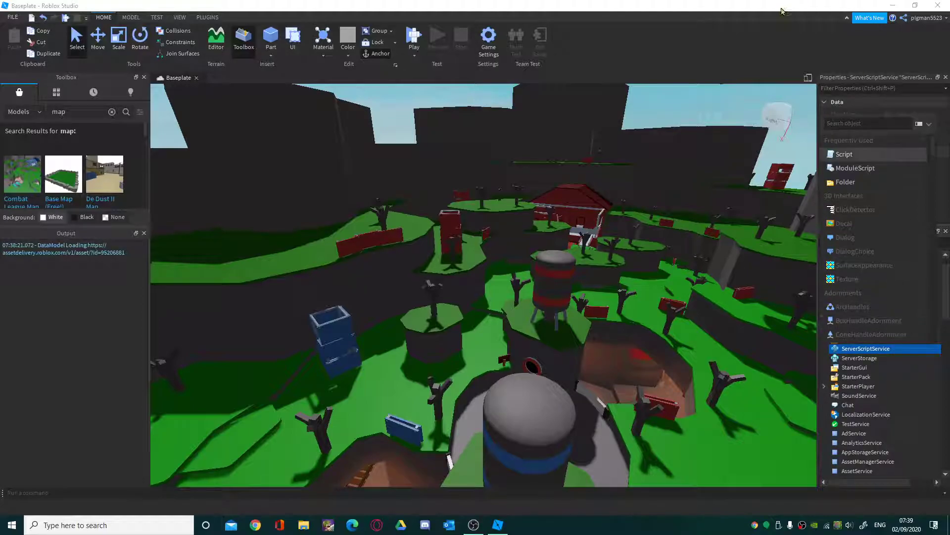
{"action": "left_click", "coordinate": [846, 159]}
{"action": "left_click", "coordinate": [577, 219]}
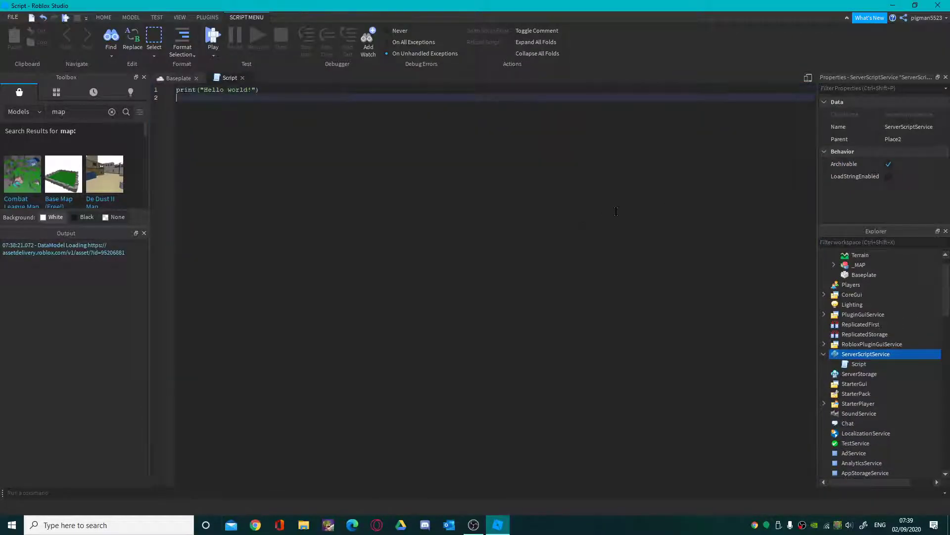
{"action": "key", "text": "ctrl+a"}
{"action": "key", "text": "BackSpace"}
Write the event connection game.Players.PlayerAdded:Connect(function) on the script's first line
{"action": "type", "text": "game"}
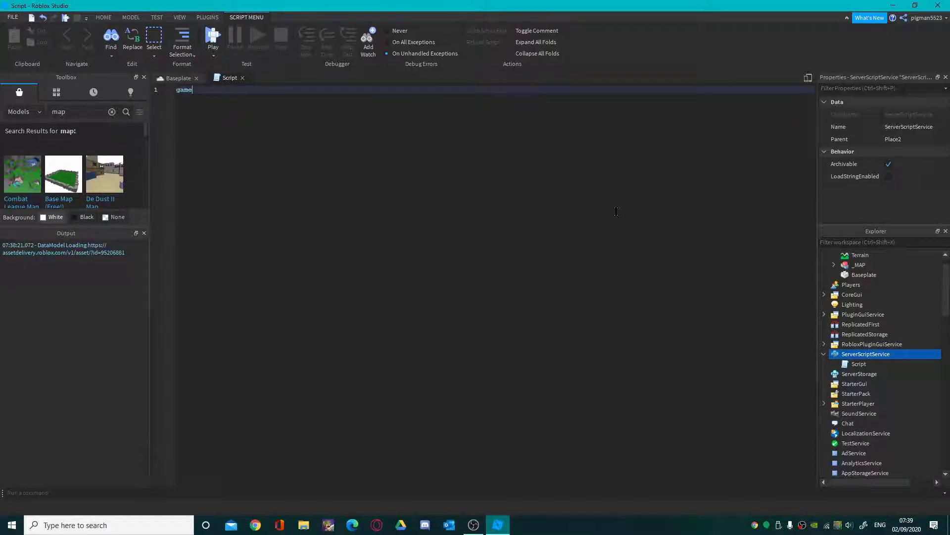
{"action": "type", "text": ".Players.op"}
{"action": "key", "text": "BackSpace"}
{"action": "key", "text": "BackSpace"}
{"action": "type", "text": "Pla"}
{"action": "key", "text": "Tab"}
{"action": "type", "text": ":Con"}
{"action": "key", "text": "Tab"}
{"action": "type", "text": "(f"}
{"action": "key", "text": "Tab"}
{"action": "type", "text": ")"}
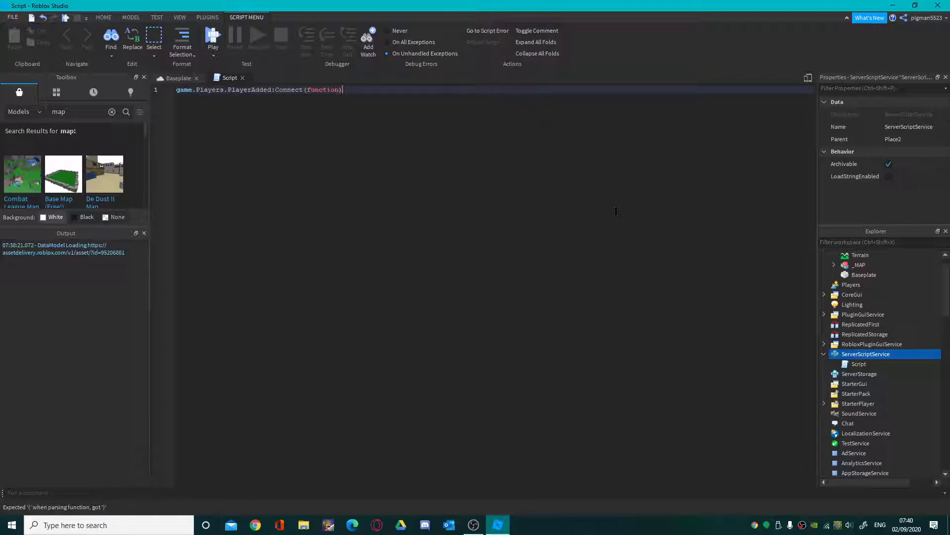
Give the PlayerAdded function a player parameter and close its block with end)
{"action": "type", "text": "("}
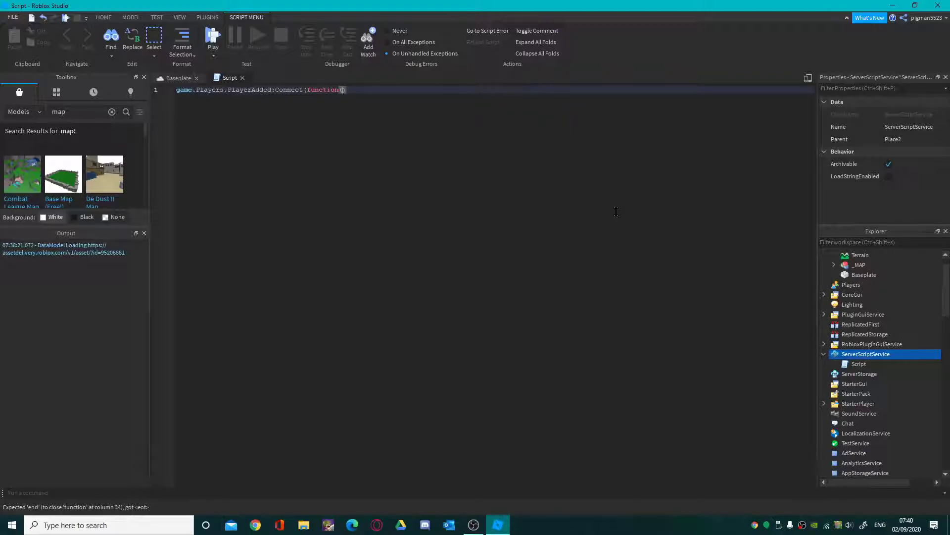
{"action": "type", "text": "player"}
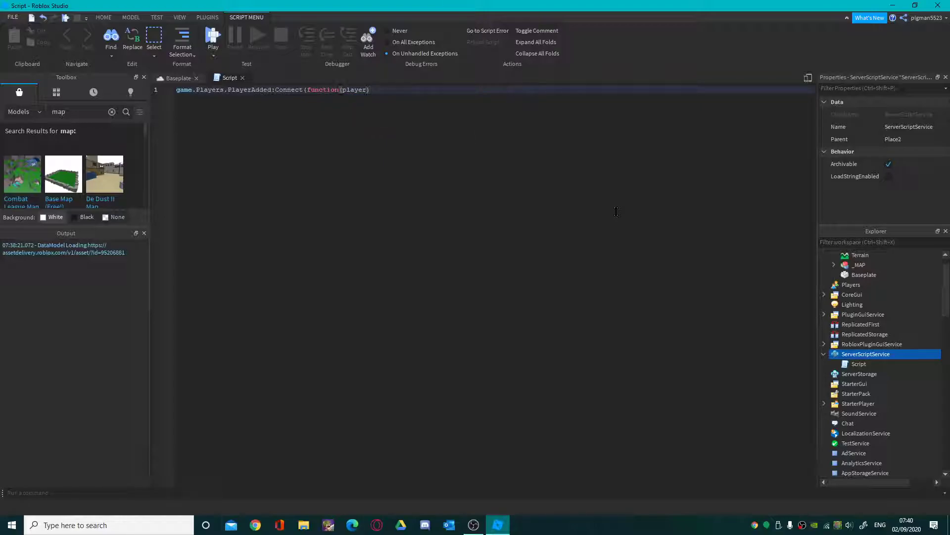
{"action": "key", "text": "Return"}
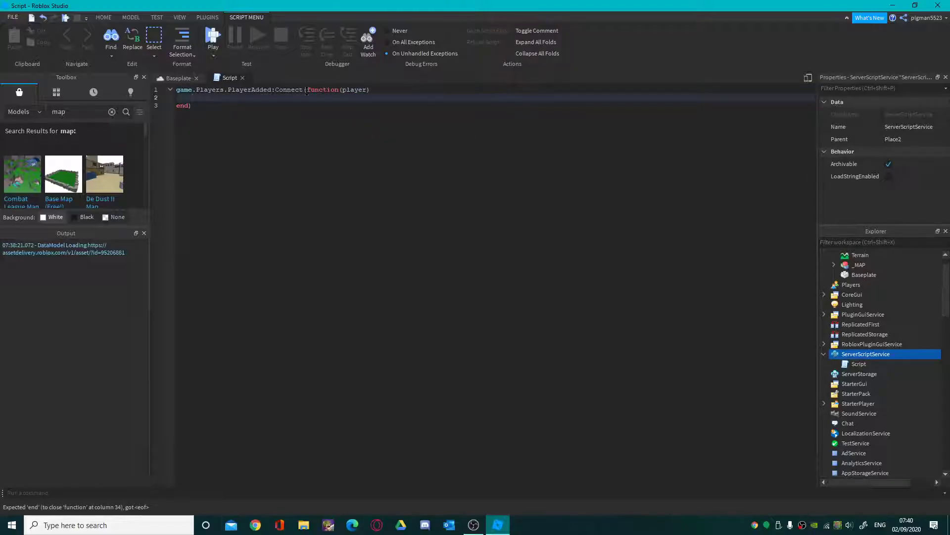
{"action": "left_click_drag", "start_coordinate": [203, 107], "coordinate": [176, 107]}
{"action": "left_click", "coordinate": [229, 106]}
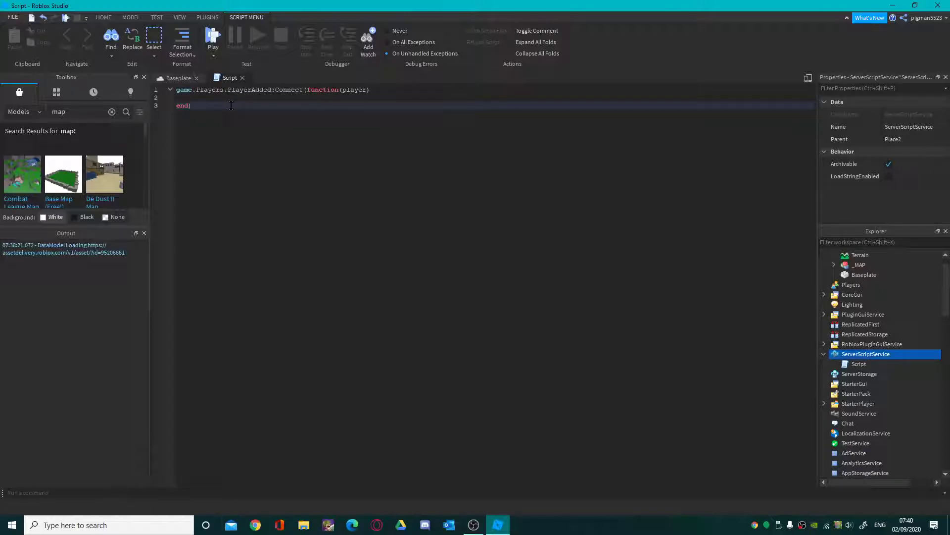
Inside the PlayerAdded function, declare local clicks = Instance.new("IntValue")
{"action": "left_click", "coordinate": [231, 98]}
{"action": "key", "text": "Return"}
{"action": "type", "text": "local cl"}
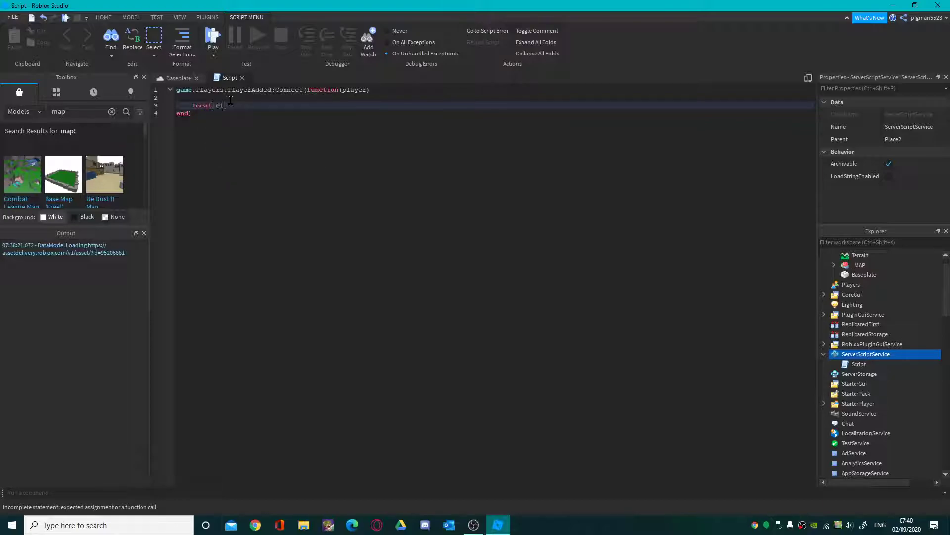
{"action": "type", "text": "icks = insta"}
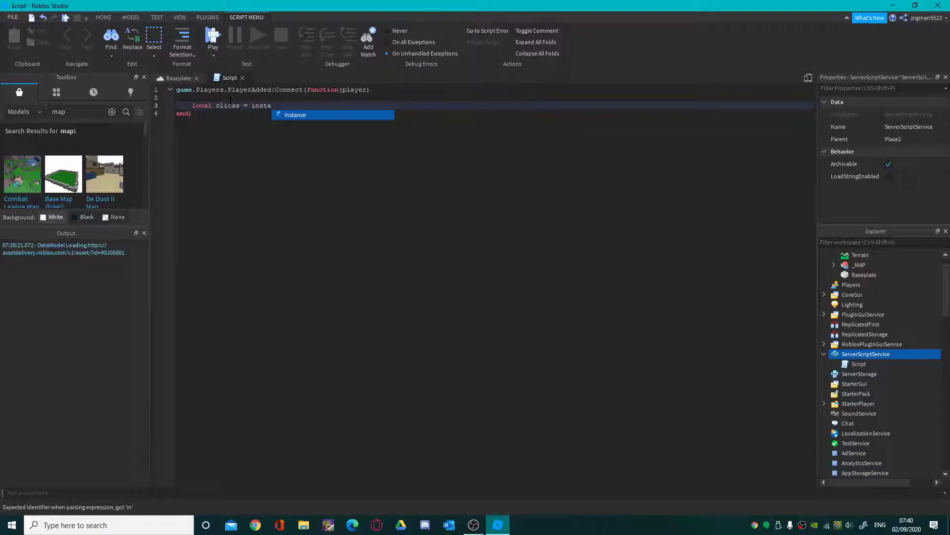
{"action": "key", "text": "Tab"}
{"action": "type", "text": ".new"}
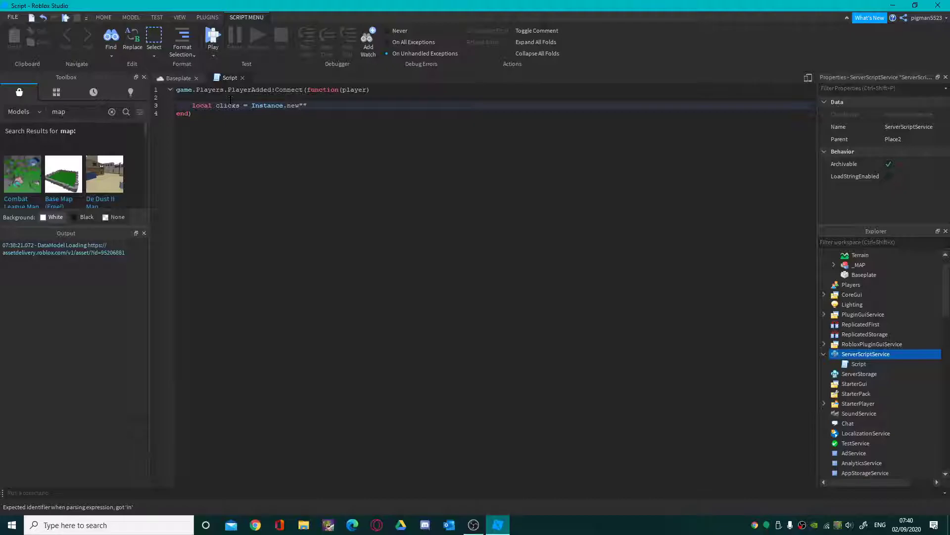
{"action": "type", "text": "(\""}
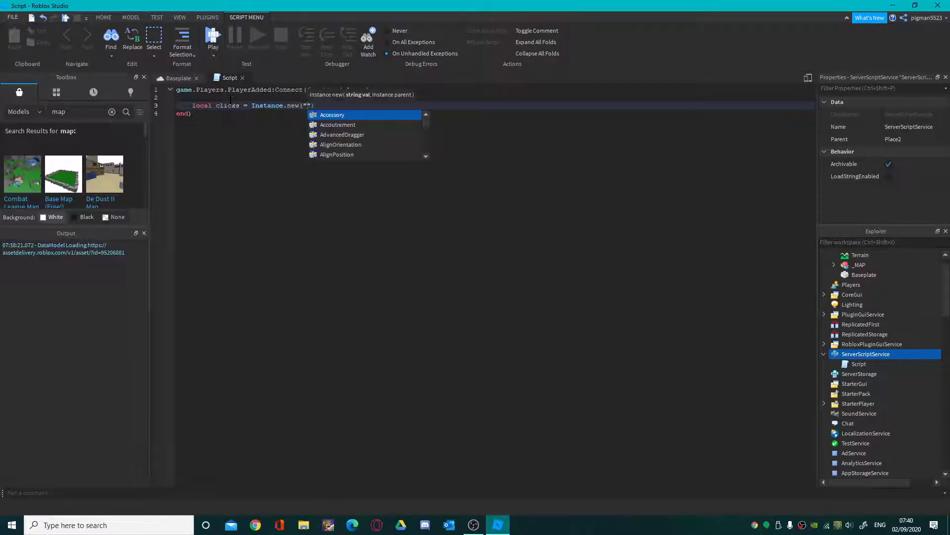
{"action": "type", "text": "IntValue\")"}
{"action": "key", "text": "Return"}
Add the line clicks.Name = "clicks" below the IntValue declaration
{"action": "type", "text": "cl"}
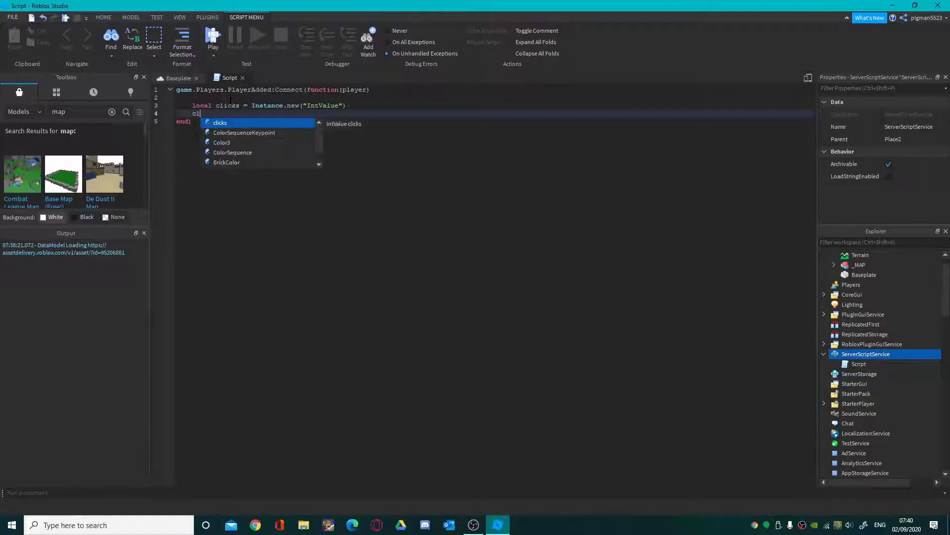
{"action": "type", "text": "icks.Name"}
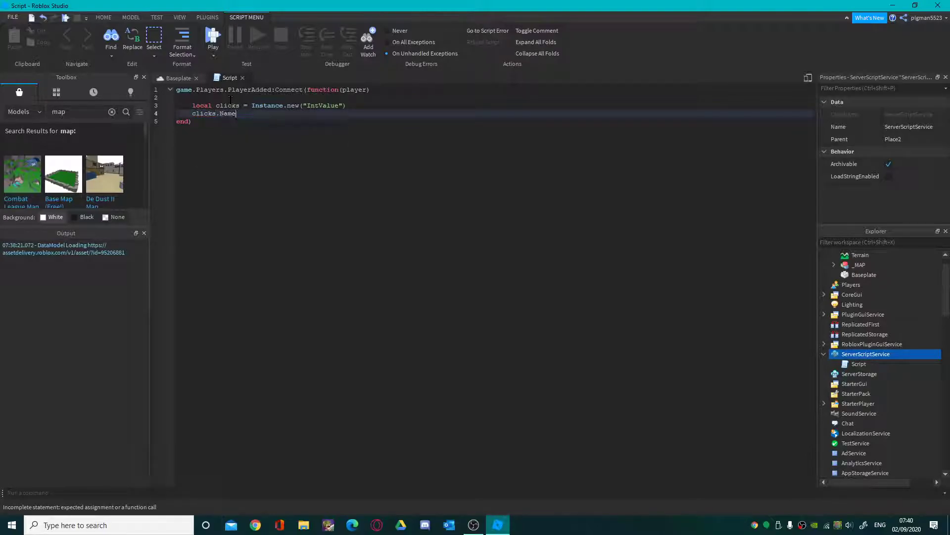
{"action": "type", "text": " = \"clciks"}
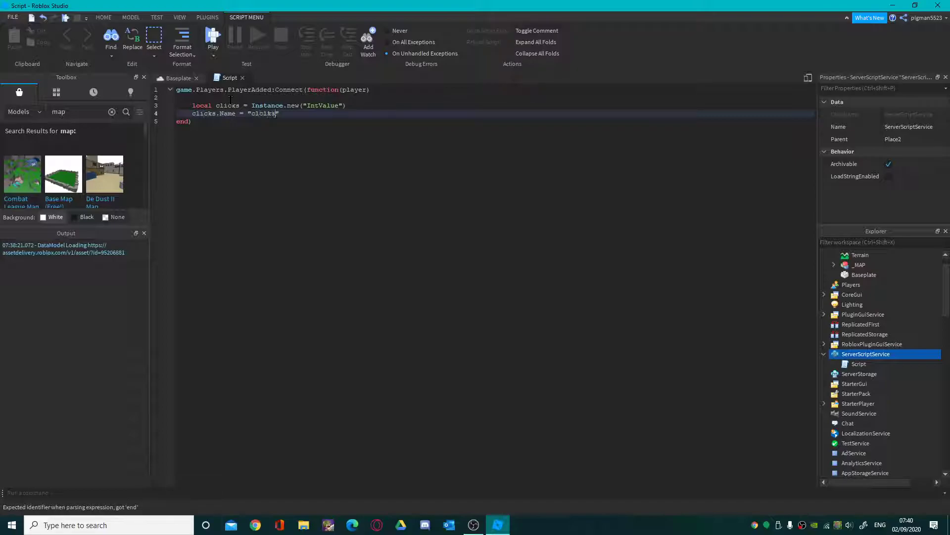
{"action": "key", "text": "BackSpace"}
{"action": "key", "text": "BackSpace"}
{"action": "key", "text": "BackSpace"}
{"action": "key", "text": "Return"}
Add the lines clicks.Parent = player and clicks.Value = 0 to finish the PlayerAdded function
{"action": "type", "text": "clicks"}
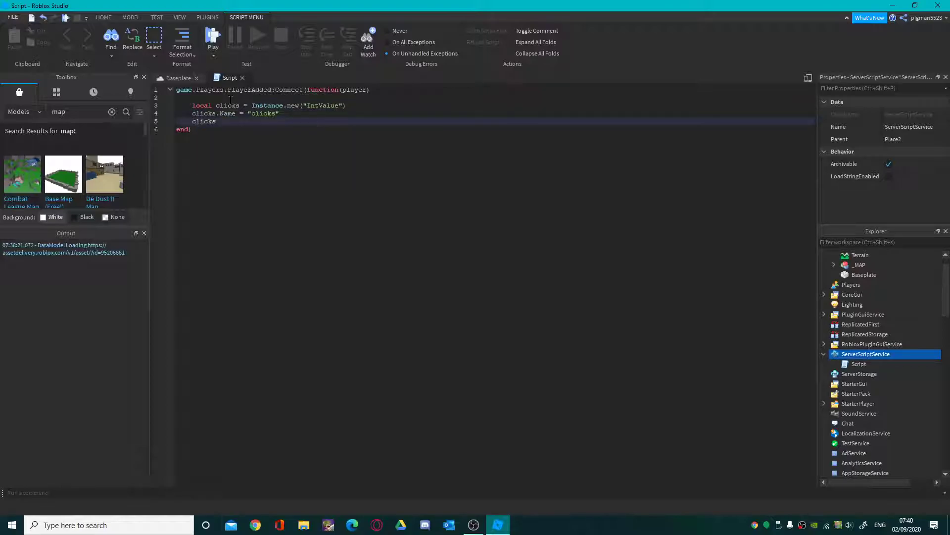
{"action": "type", "text": ".Parent = player"}
{"action": "key", "text": "Return"}
{"action": "type", "text": "clicks.Value = 0"}
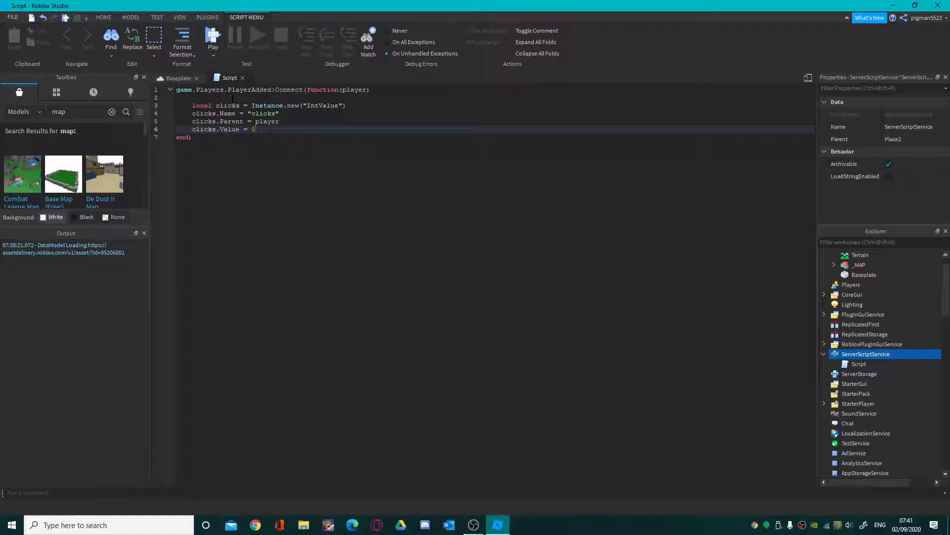
Playtest the baseplate place and inspect the clicks value under the joined player in Players
{"action": "left_click", "coordinate": [170, 77]}
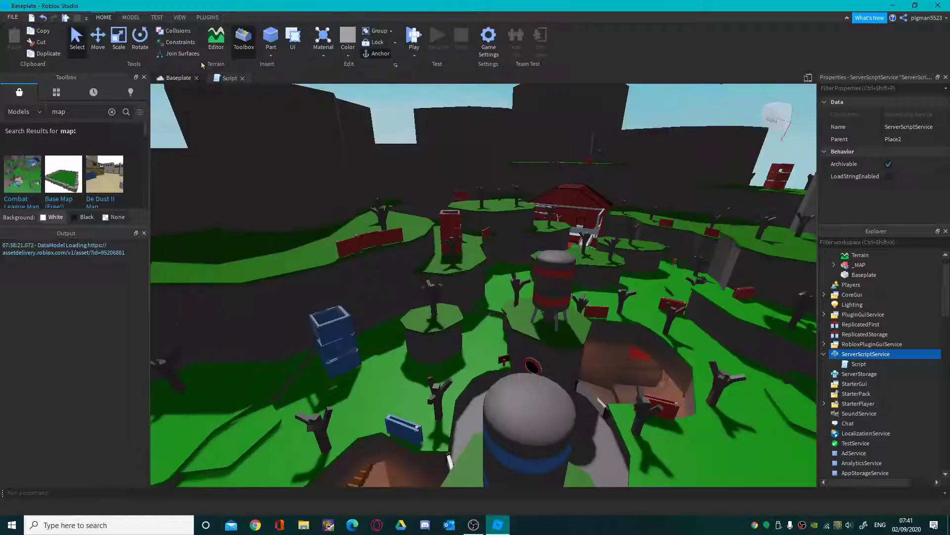
{"action": "left_click", "coordinate": [415, 43]}
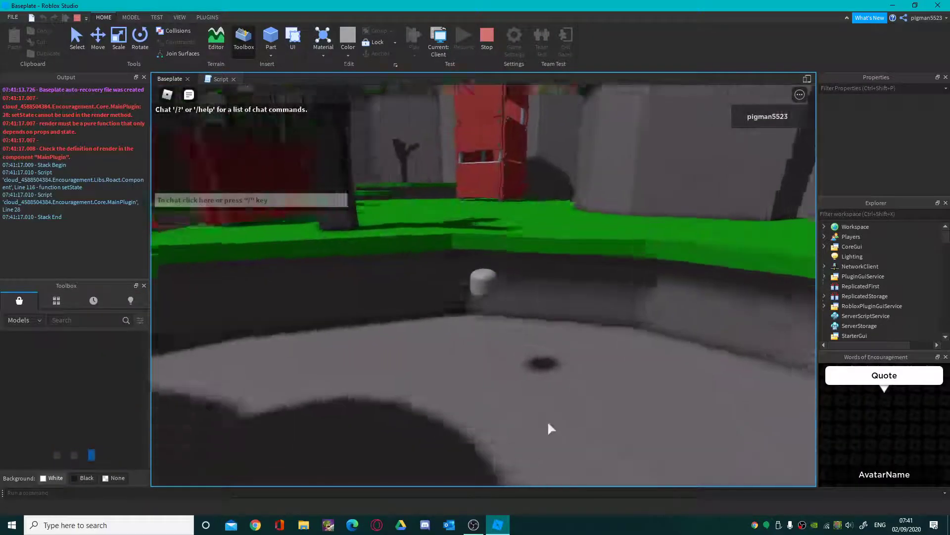
{"action": "left_click", "coordinate": [823, 237]}
{"action": "left_click", "coordinate": [834, 246]}
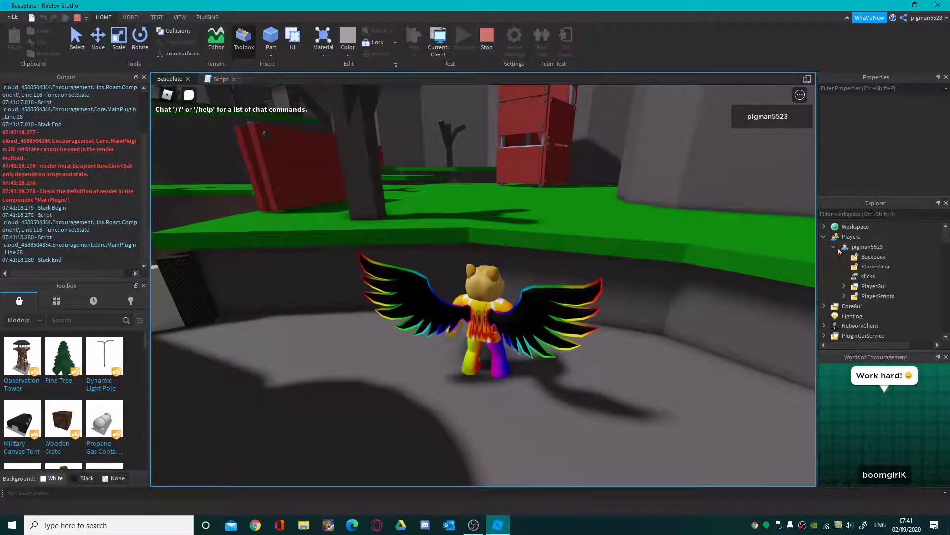
{"action": "left_click", "coordinate": [867, 277]}
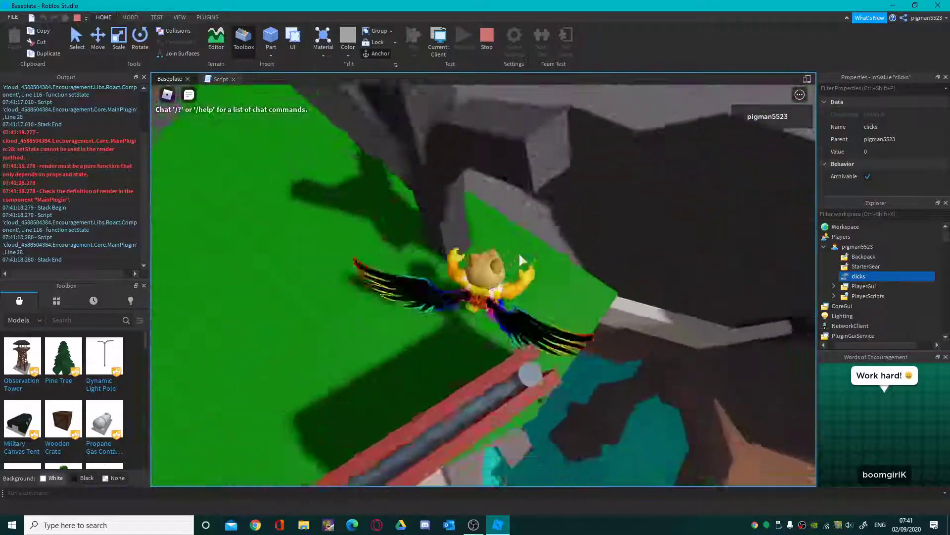
Walk and jump the character around the map, then stop the playtest
{"action": "key", "text": "w"}
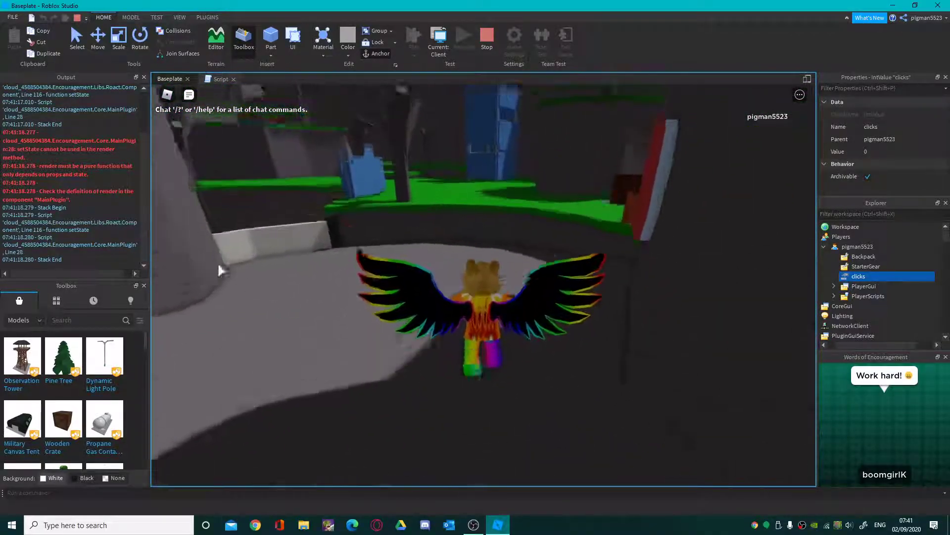
{"action": "key", "text": "space"}
{"action": "key", "text": "w"}
{"action": "key", "text": "space"}
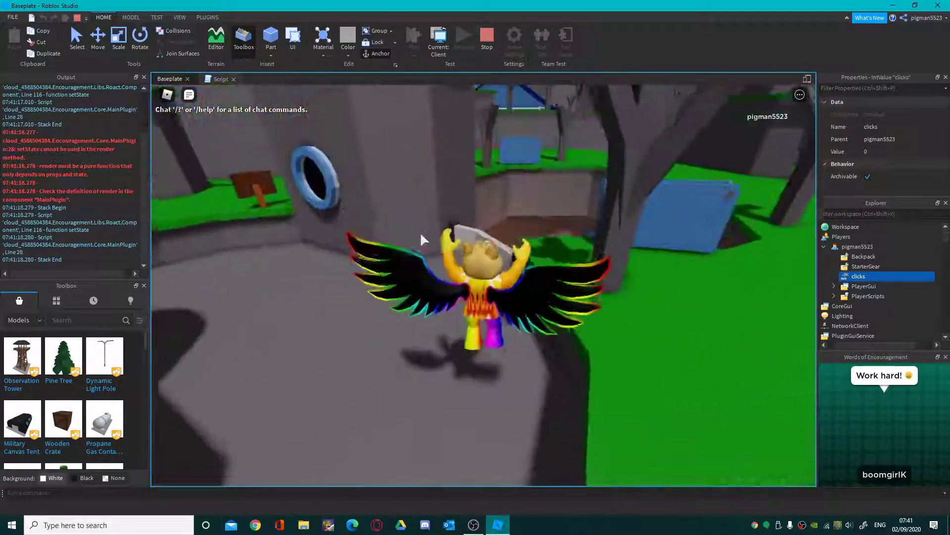
{"action": "key", "text": "space"}
{"action": "key", "text": "d"}
{"action": "right_click_drag", "start_coordinate": [421, 232], "coordinate": [420, 232]}
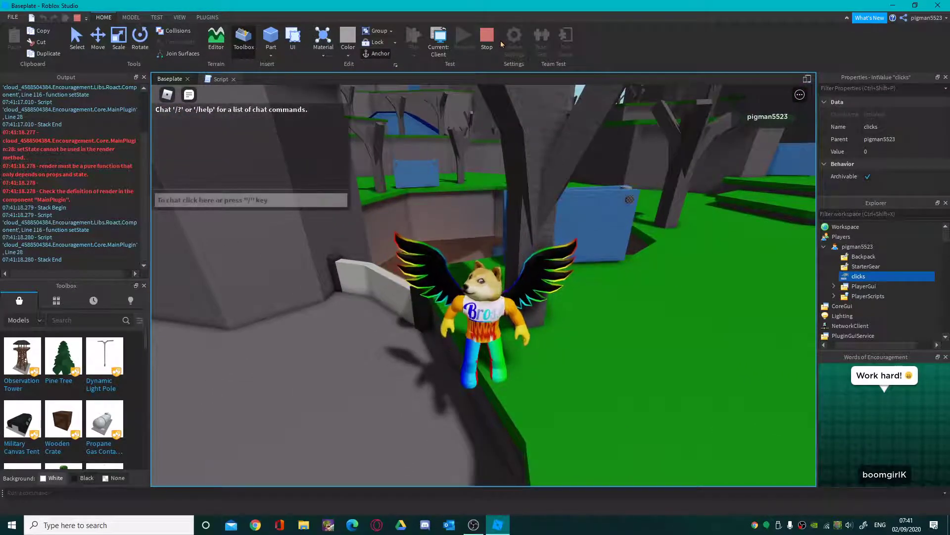
{"action": "left_click", "coordinate": [485, 48]}
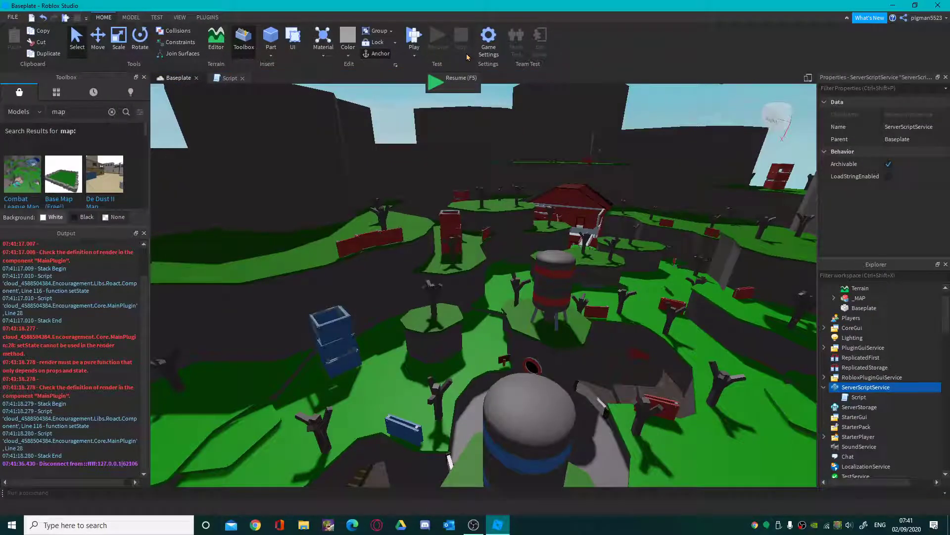
Add a ScreenGui to StarterGui
{"action": "mouse_move", "coordinate": [889, 392]}
{"action": "scroll", "coordinate": [888, 392], "scroll_direction": "down", "scroll_amount": 1}
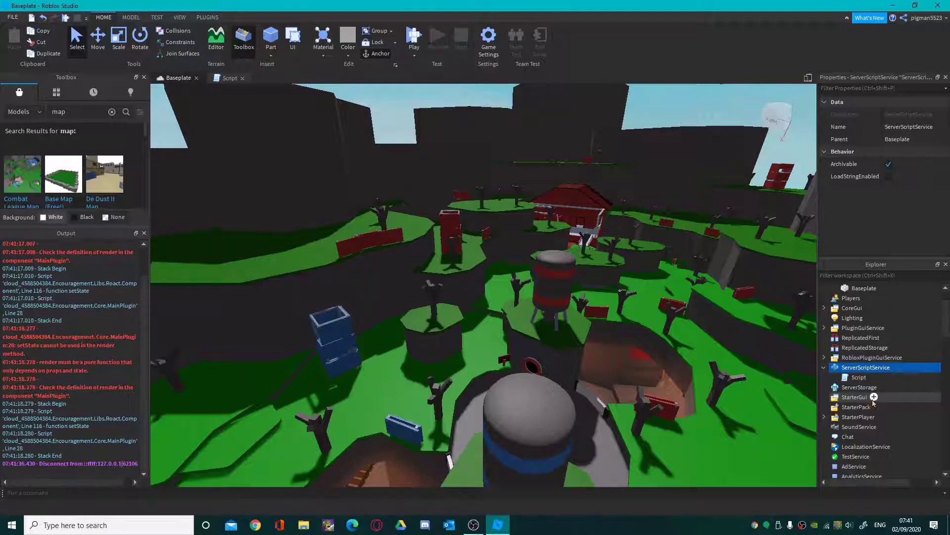
{"action": "left_click", "coordinate": [873, 400]}
{"action": "scroll", "coordinate": [878, 372], "scroll_direction": "down", "scroll_amount": 1}
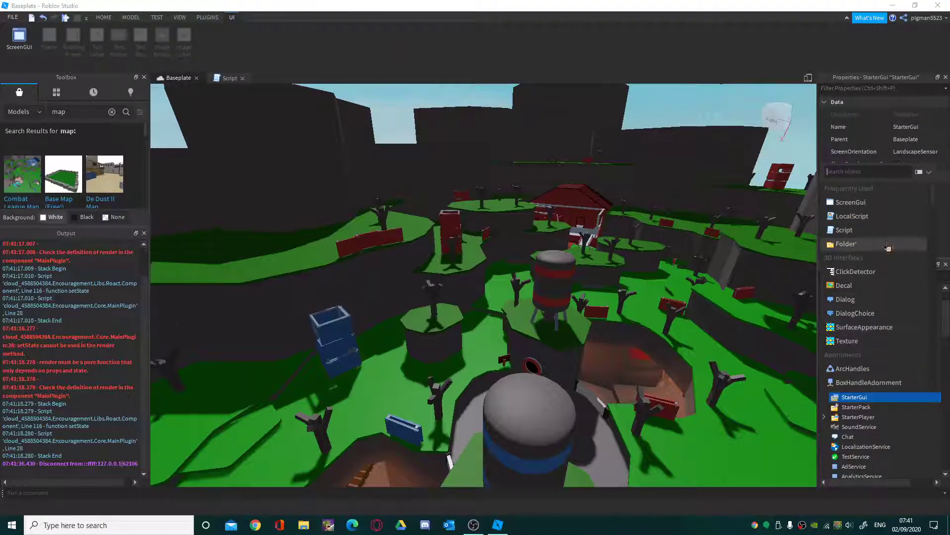
{"action": "left_click", "coordinate": [852, 189]}
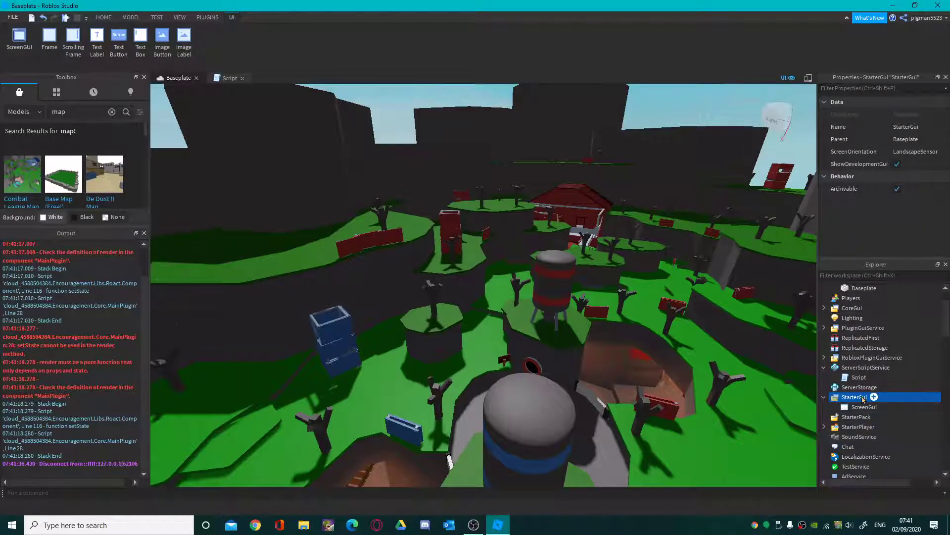
Rename the new ScreenGui to MenuGui
{"action": "left_click", "coordinate": [864, 406]}
{"action": "left_click", "coordinate": [862, 407]}
{"action": "type", "text": "MenuGui"}
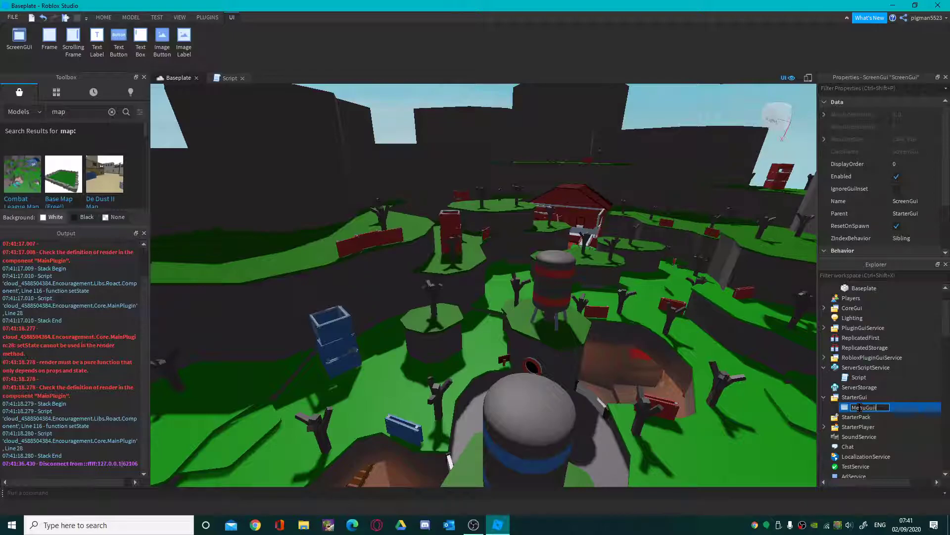
{"action": "key", "text": "Return"}
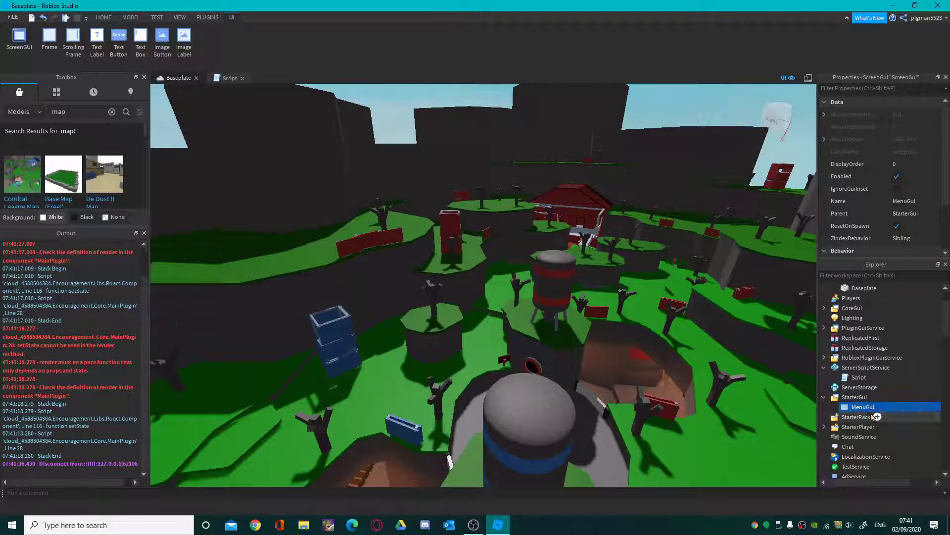
Insert a Frame into MenuGui and keep it in the viewport's upper-left corner
{"action": "left_click", "coordinate": [881, 406]}
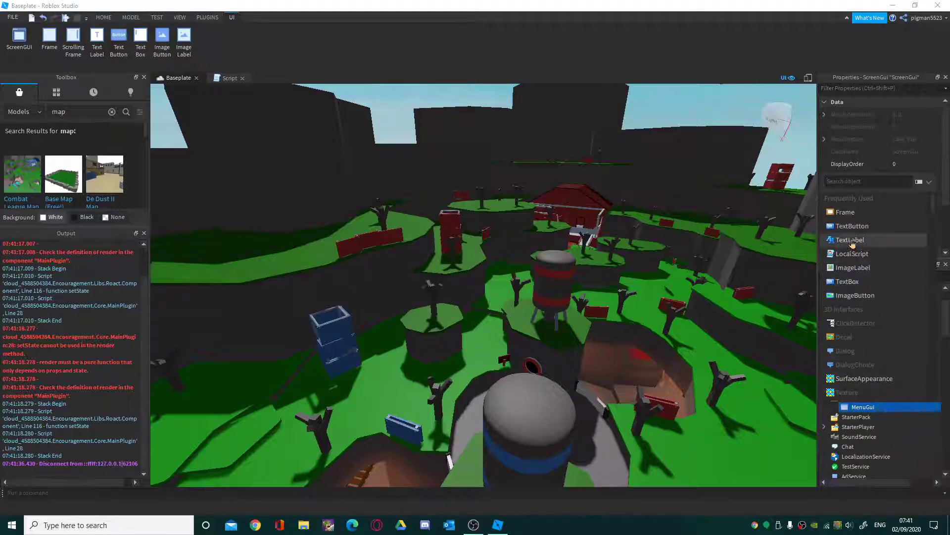
{"action": "left_click", "coordinate": [857, 218]}
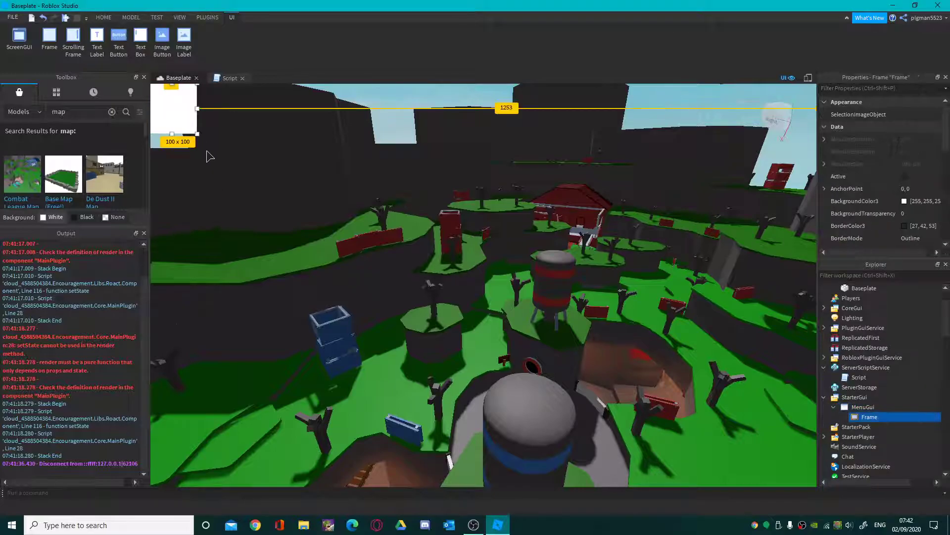
{"action": "left_click_drag", "start_coordinate": [180, 117], "coordinate": [178, 119]}
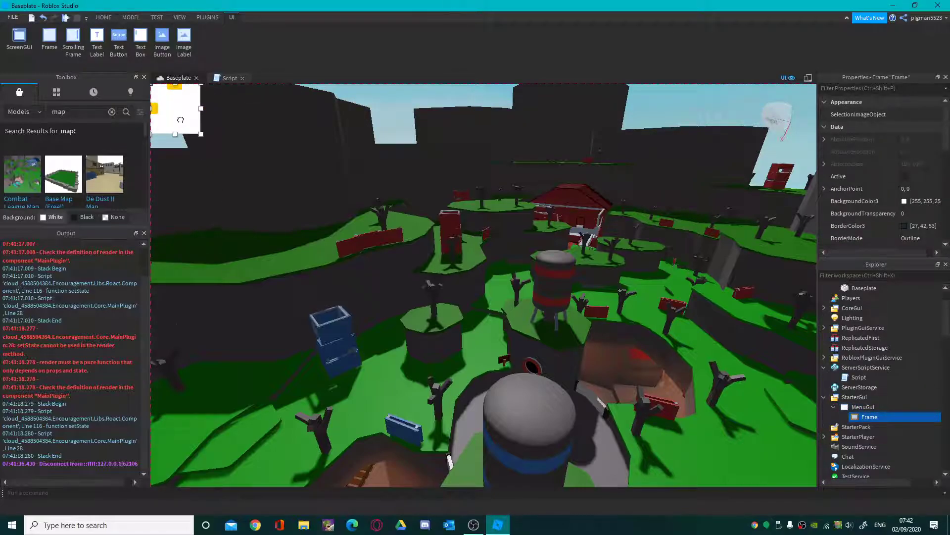
Close the Toolbox, Output, Properties and Explorer windows to free the whole viewport
{"action": "left_click", "coordinate": [144, 78]}
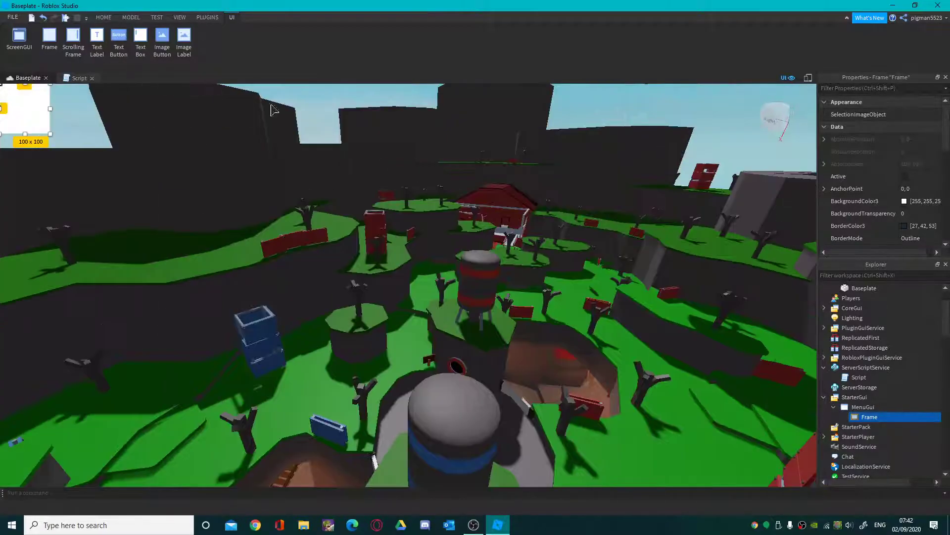
{"action": "left_click", "coordinate": [144, 78]}
{"action": "left_click", "coordinate": [946, 77]}
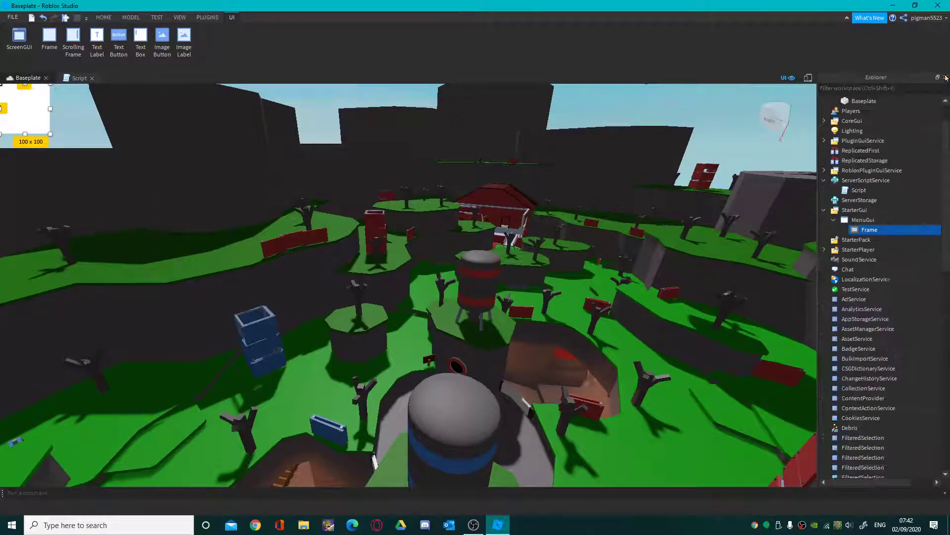
{"action": "left_click", "coordinate": [945, 75]}
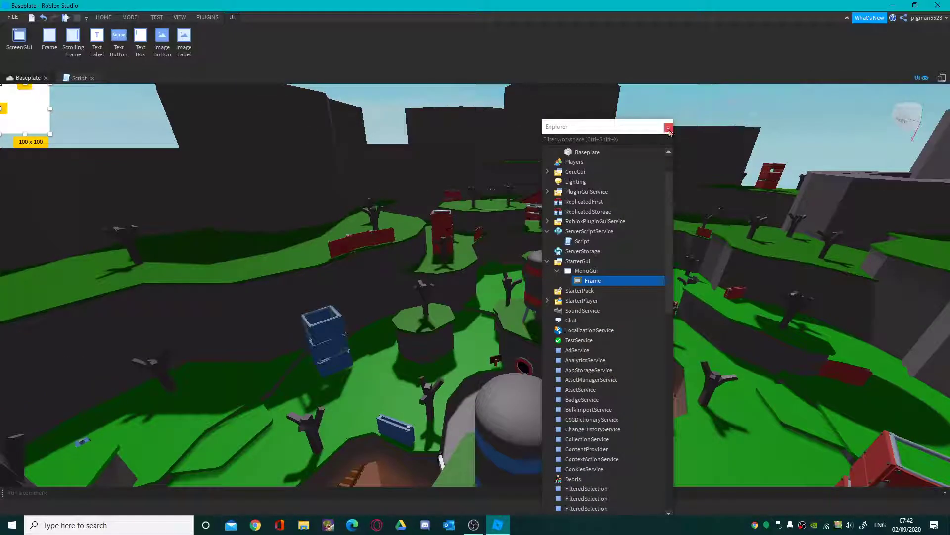
{"action": "left_click", "coordinate": [668, 128]}
Stretch the Frame until it fills the entire viewport up to its far edges
{"action": "left_click_drag", "start_coordinate": [50, 134], "coordinate": [946, 487]}
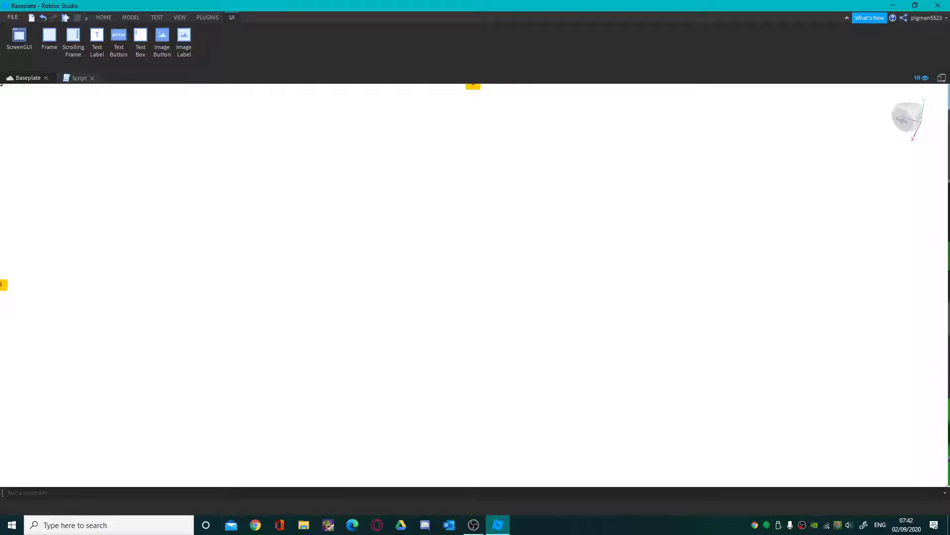
{"action": "left_click_drag", "start_coordinate": [948, 285], "coordinate": [949, 284]}
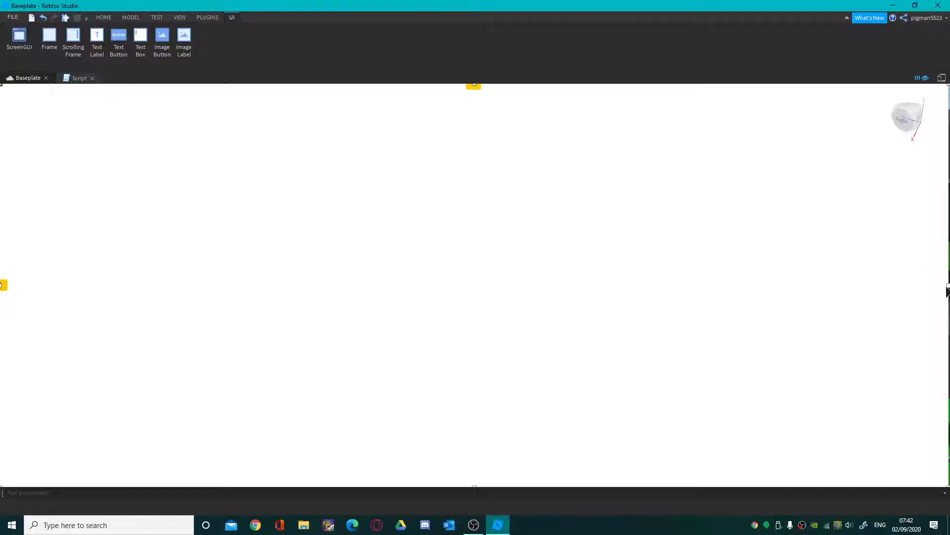
{"action": "left_click_drag", "start_coordinate": [945, 284], "coordinate": [949, 285]}
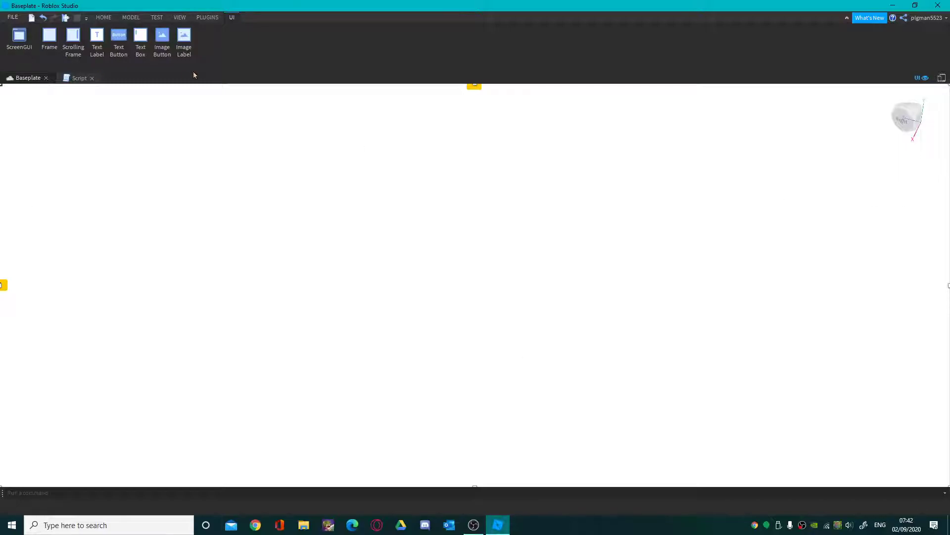
Show the Explorer, Properties, Toolbox and Output windows again
{"action": "left_click", "coordinate": [180, 17]}
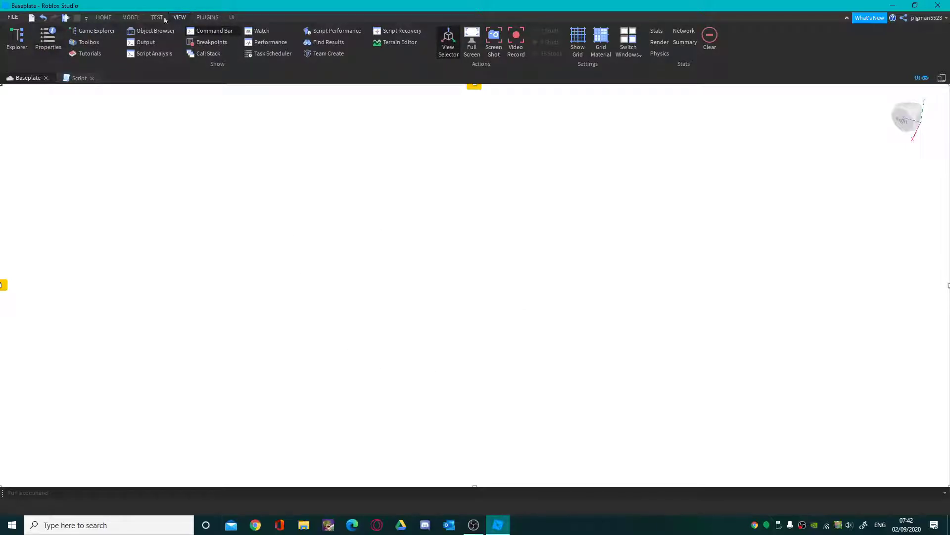
{"action": "left_click", "coordinate": [17, 40]}
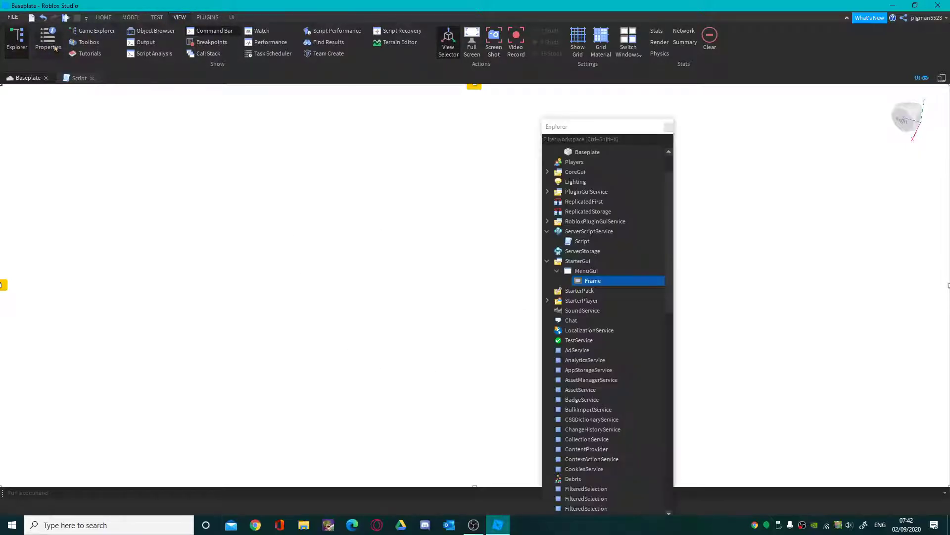
{"action": "left_click", "coordinate": [82, 43]}
{"action": "left_click", "coordinate": [139, 44]}
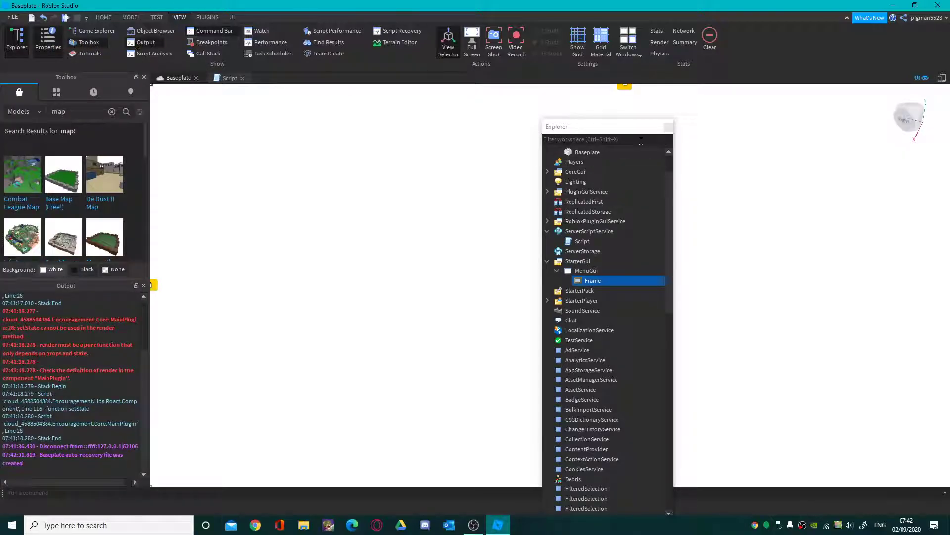
Dock the Explorer beside the viewport with Properties below it, and give Properties more height
{"action": "left_click_drag", "start_coordinate": [632, 137], "coordinate": [902, 142]}
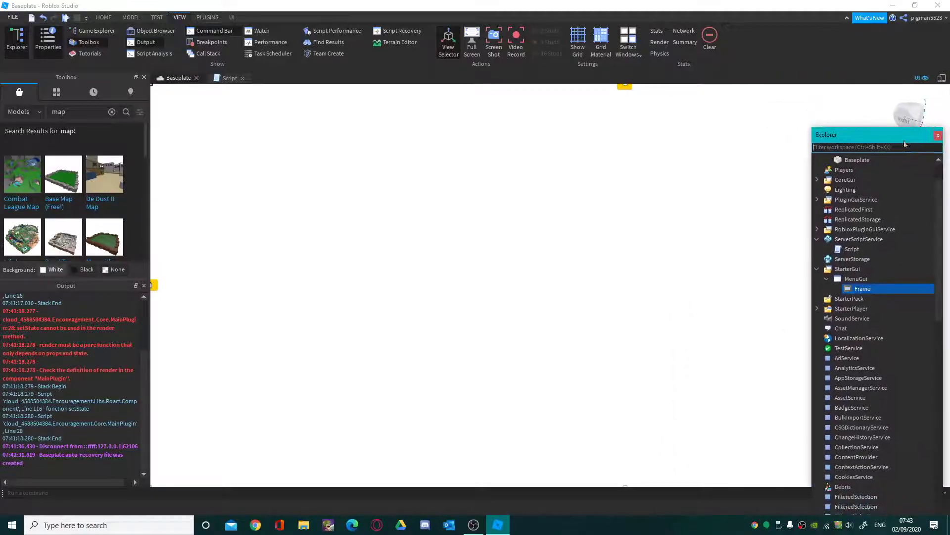
{"action": "left_click_drag", "start_coordinate": [842, 134], "coordinate": [928, 130]}
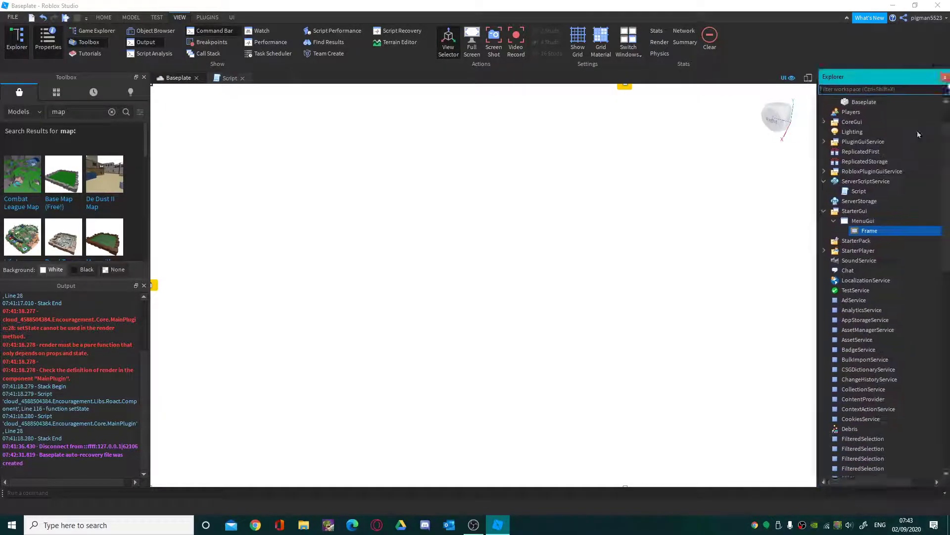
{"action": "left_click_drag", "start_coordinate": [949, 385], "coordinate": [899, 435]}
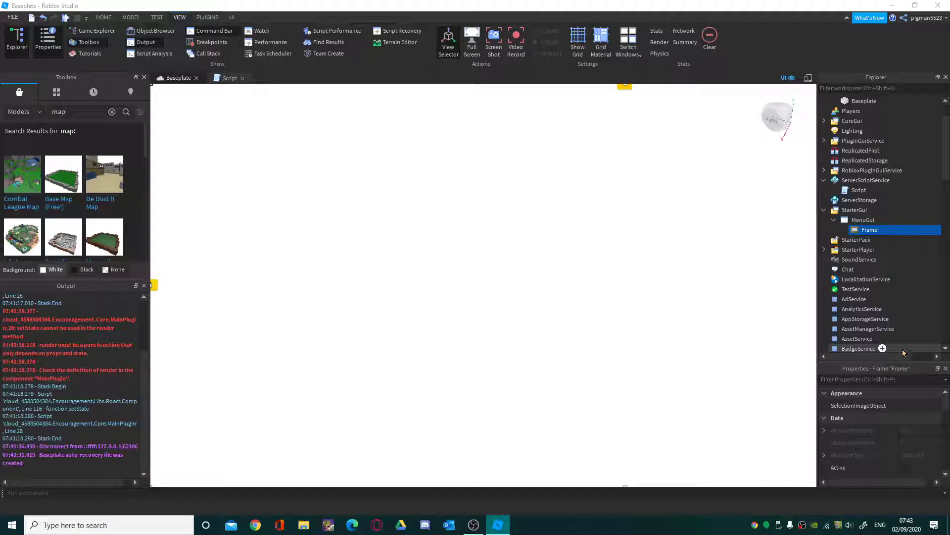
{"action": "left_click_drag", "start_coordinate": [911, 362], "coordinate": [904, 283]}
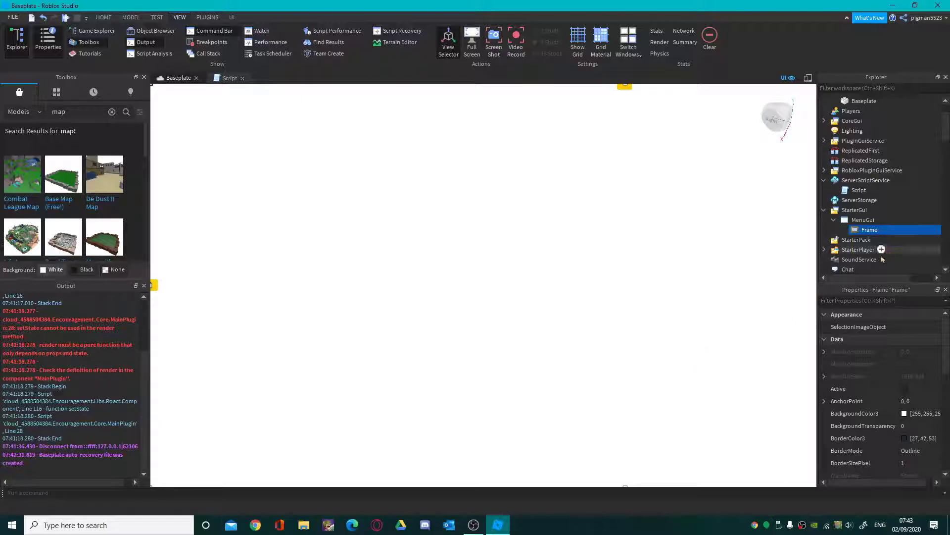
Set the Frame's BackgroundColor3 to cyan [0, 255, 238]
{"action": "left_click", "coordinate": [885, 231]}
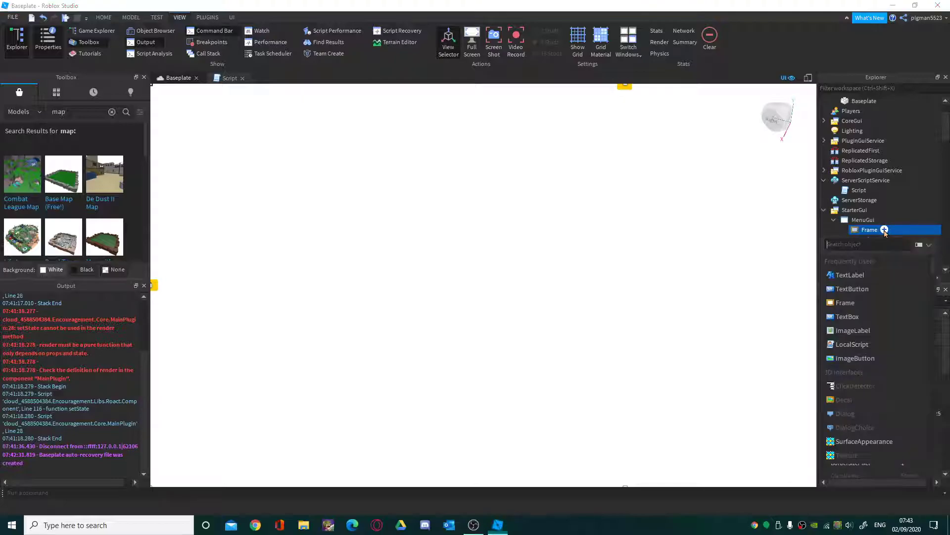
{"action": "left_click", "coordinate": [855, 232]}
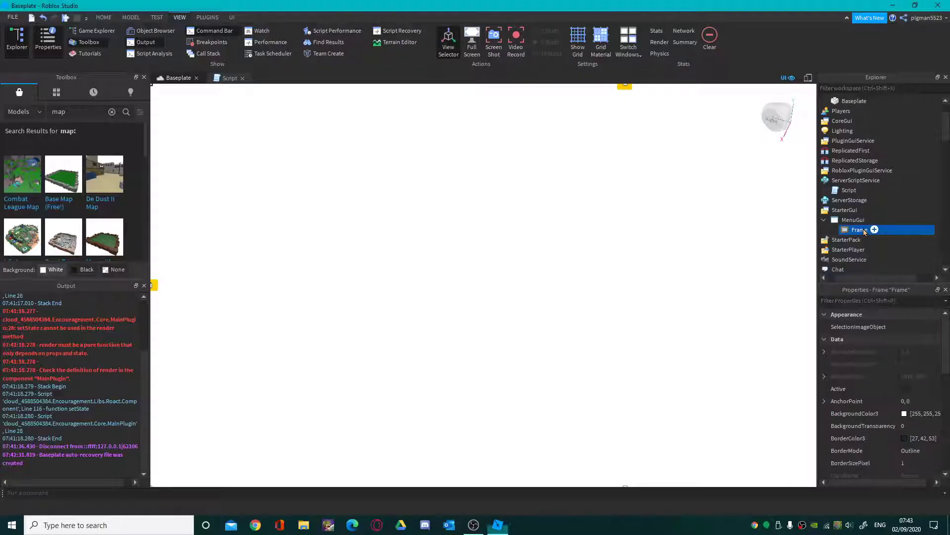
{"action": "left_click", "coordinate": [873, 230]}
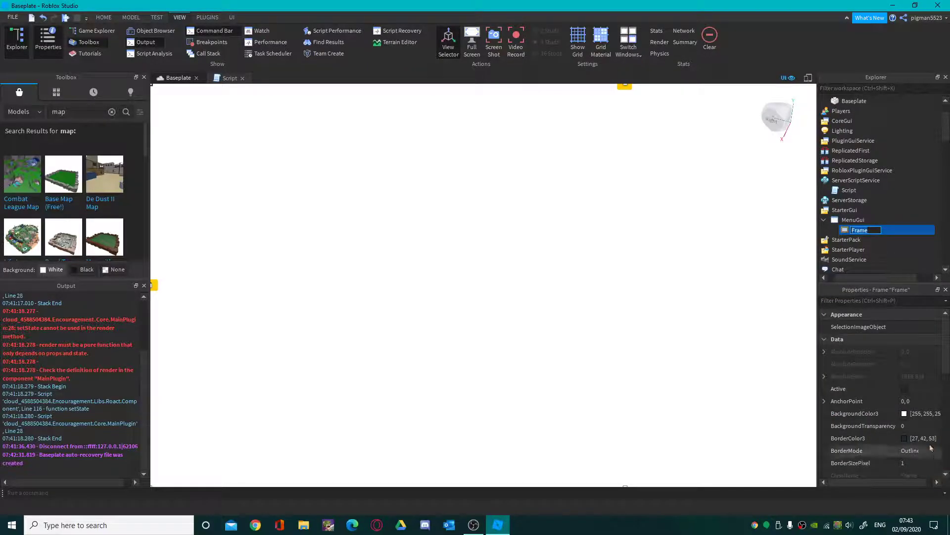
{"action": "left_click", "coordinate": [904, 413]}
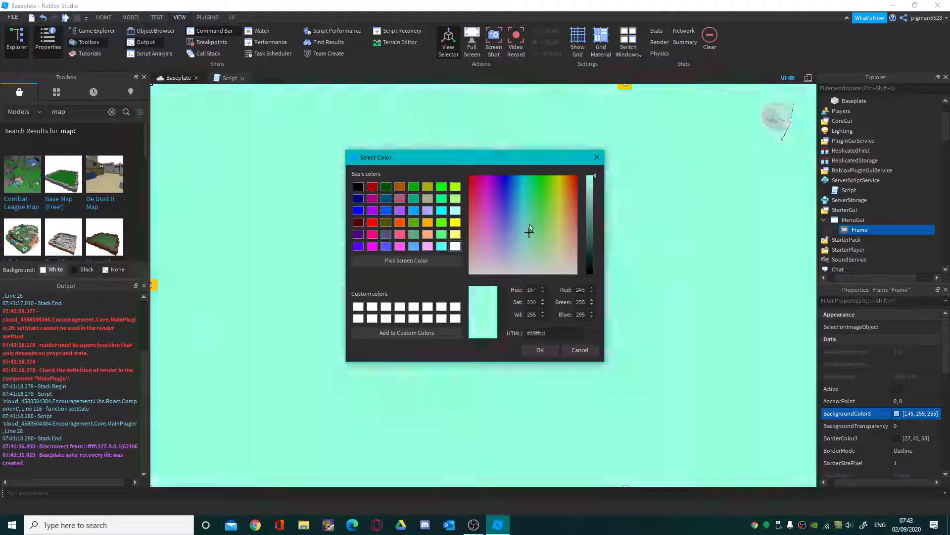
{"action": "left_click_drag", "start_coordinate": [530, 229], "coordinate": [526, 162]}
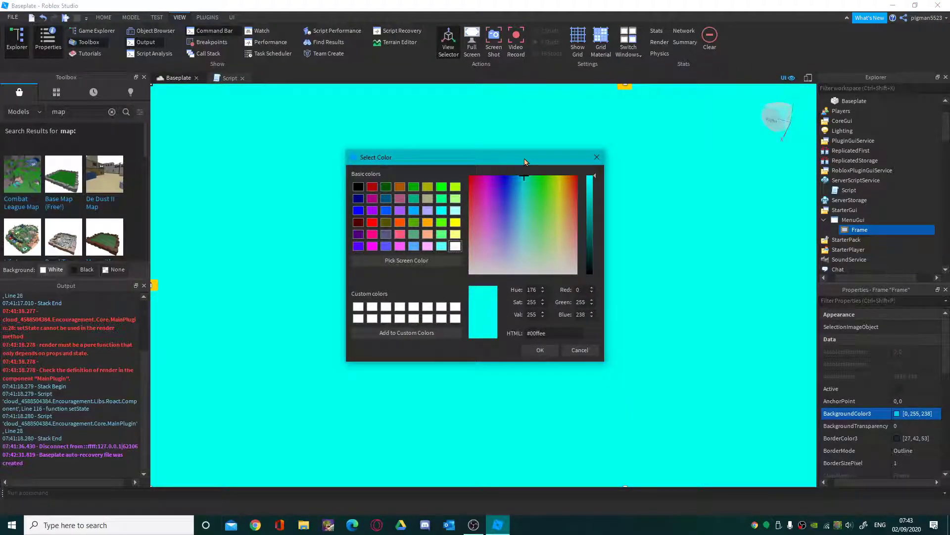
{"action": "left_click", "coordinate": [539, 349]}
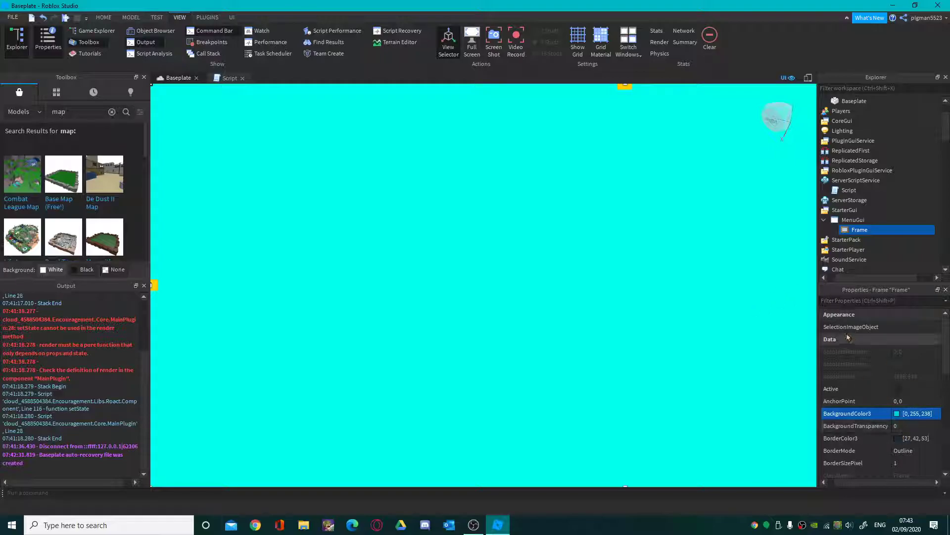
Add a TextLabel to the Frame, place it centred in the upper half at about 200 x 140, and set its BackgroundTransparency to 1
{"action": "left_click", "coordinate": [876, 230]}
{"action": "left_click", "coordinate": [872, 278]}
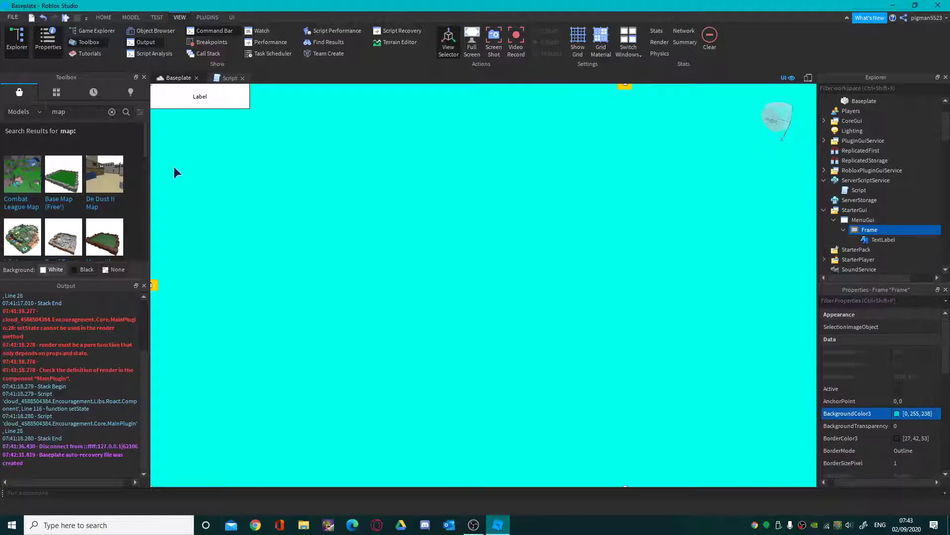
{"action": "left_click_drag", "start_coordinate": [206, 99], "coordinate": [480, 250]}
{"action": "left_click", "coordinate": [916, 426]}
{"action": "type", "text": "1"}
{"action": "key", "text": "Return"}
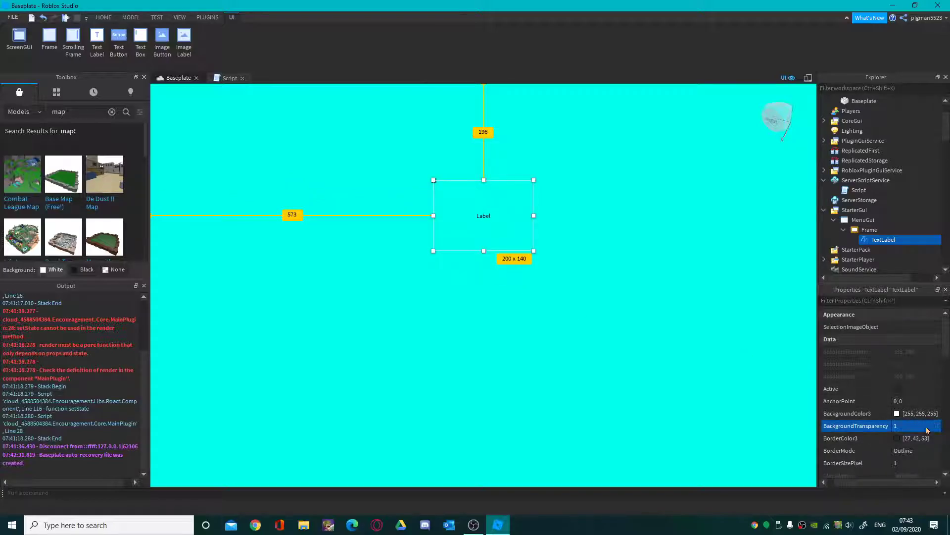
Enable TextScaled on the TextLabel and set its text to "Clicking Legends"
{"action": "scroll", "coordinate": [920, 426], "scroll_direction": "down", "scroll_amount": 5}
{"action": "scroll", "coordinate": [910, 386], "scroll_direction": "up", "scroll_amount": 2}
{"action": "left_click", "coordinate": [898, 356]}
{"action": "scroll", "coordinate": [901, 355], "scroll_direction": "up", "scroll_amount": 3}
{"action": "left_click", "coordinate": [913, 365]}
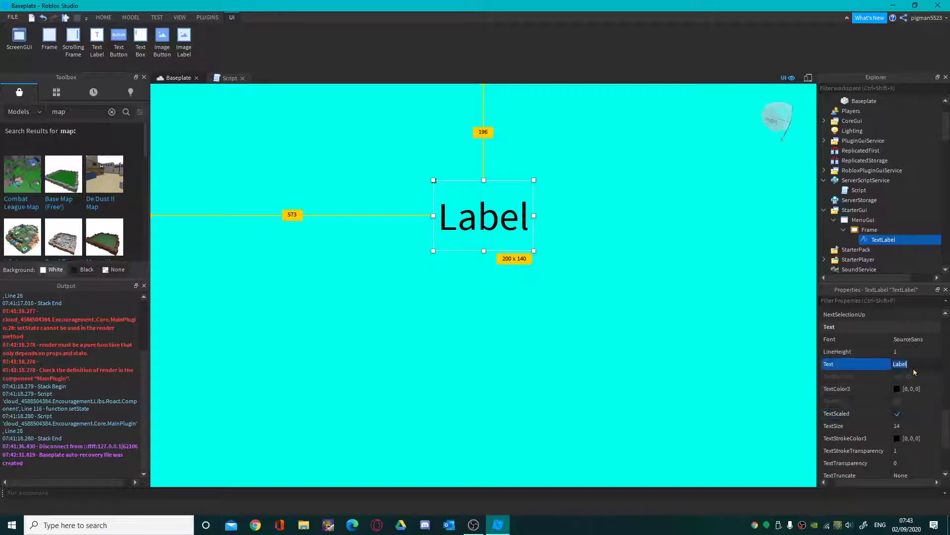
{"action": "type", "text": "C"}
{"action": "type", "text": "licking Legends"}
{"action": "key", "text": "Return"}
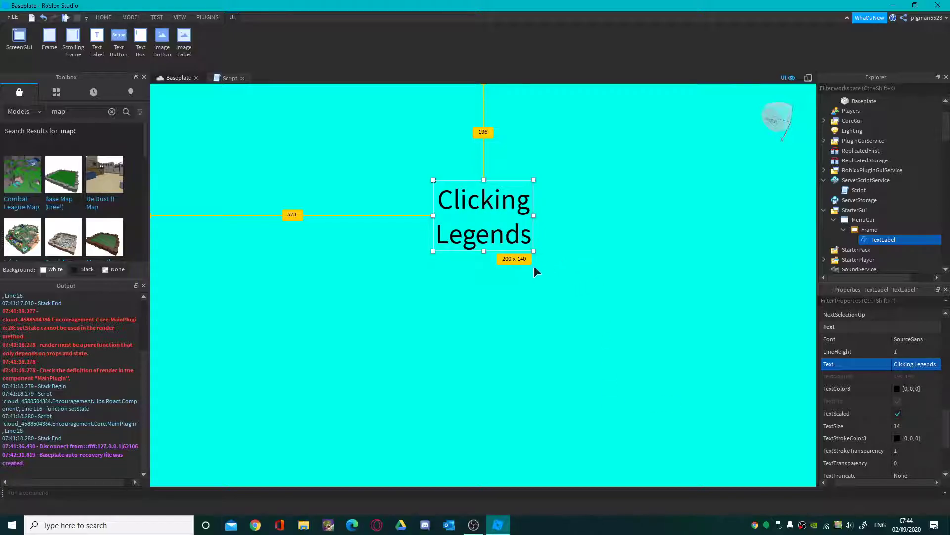
Add a TextButton to the Frame and place it centred below the title, about 200 x 143 in size
{"action": "left_click", "coordinate": [538, 303]}
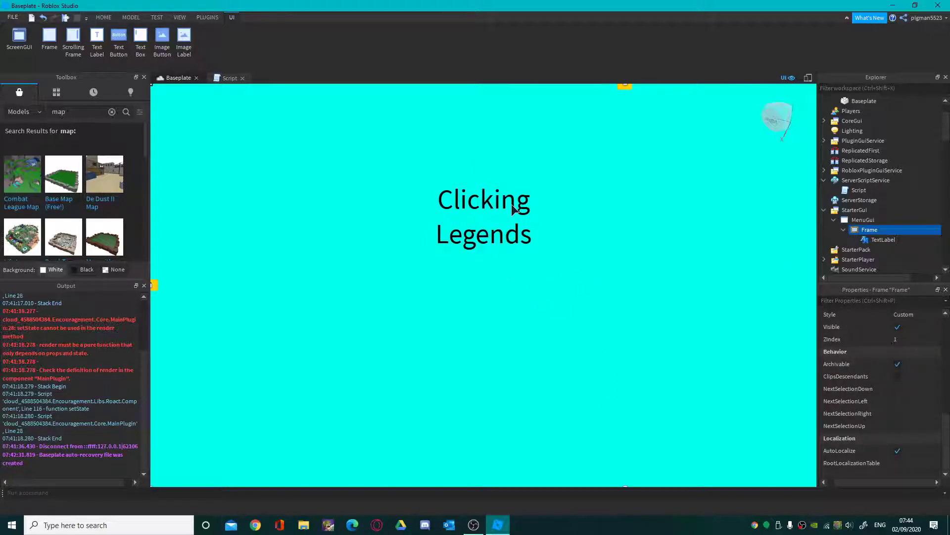
{"action": "left_click", "coordinate": [883, 229]}
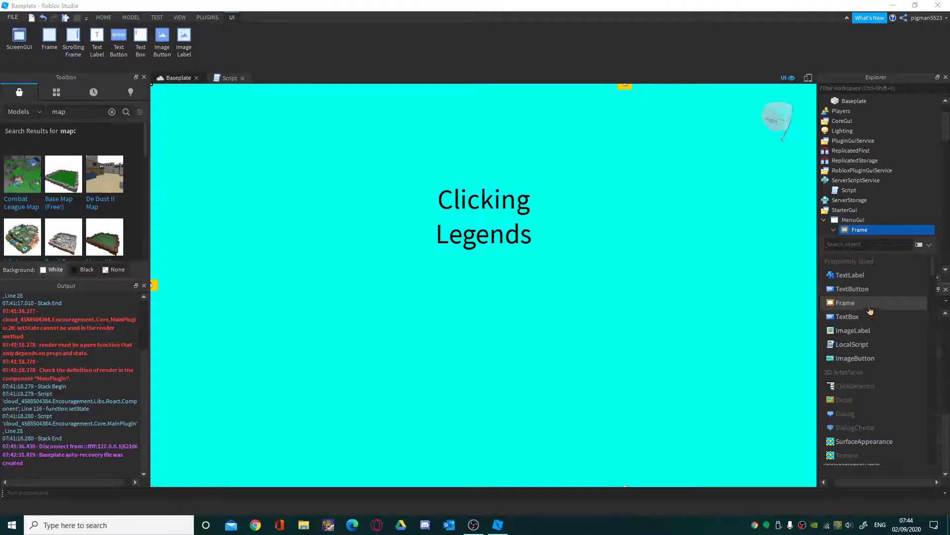
{"action": "left_click", "coordinate": [861, 289]}
{"action": "left_click_drag", "start_coordinate": [245, 104], "coordinate": [492, 322]}
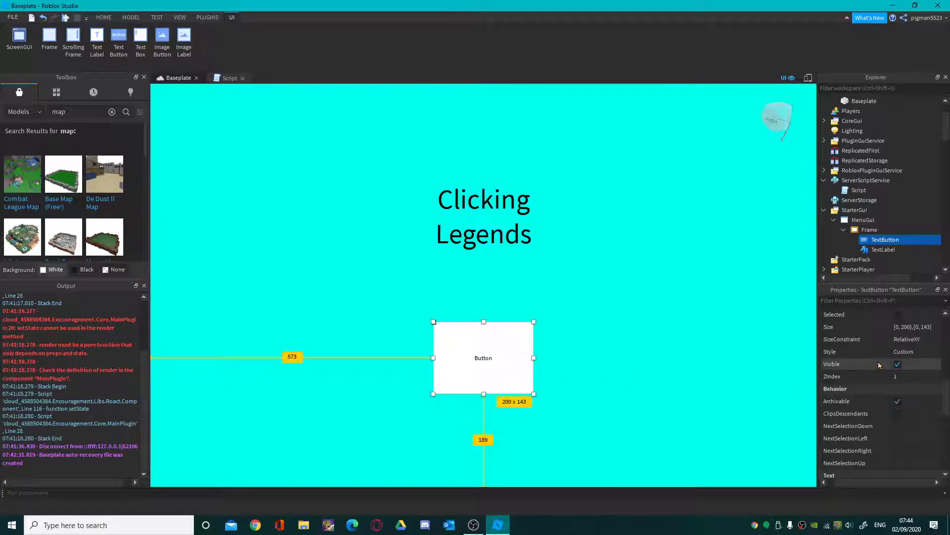
Insert a UICorner into the TextButton to round its corners
{"action": "left_click", "coordinate": [907, 240]}
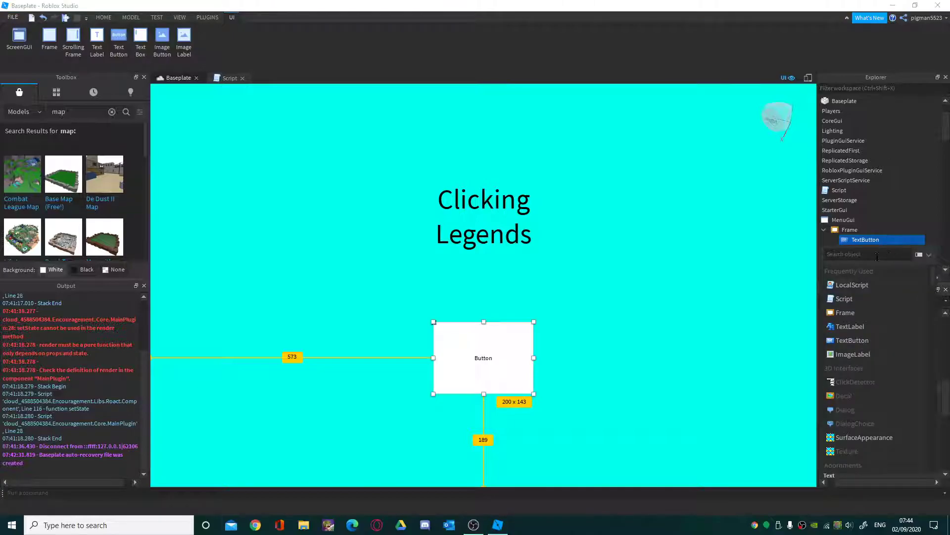
{"action": "type", "text": "u"}
{"action": "left_click", "coordinate": [861, 271]}
{"action": "left_click", "coordinate": [772, 316]}
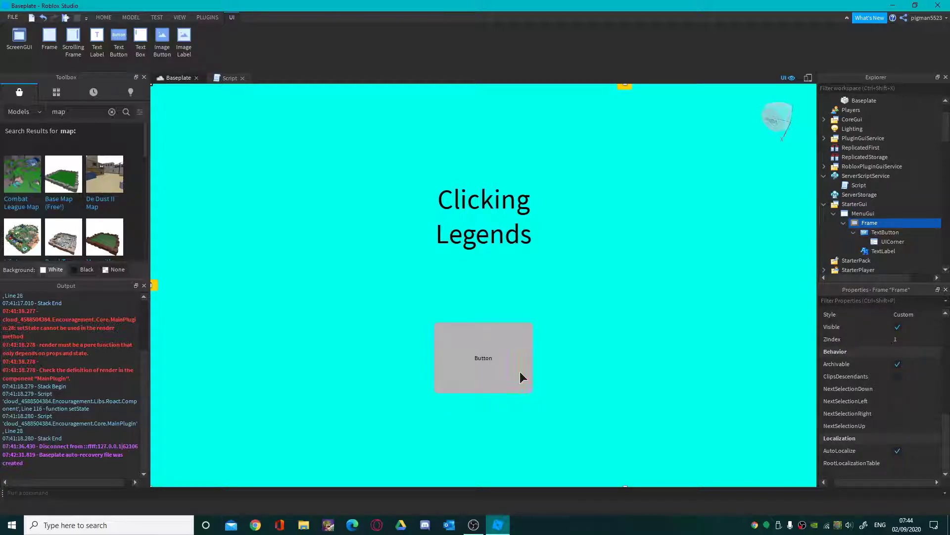
Set the TextButton's BackgroundColor3 to bright green [0, 255, 8]
{"action": "left_click", "coordinate": [899, 232]}
{"action": "scroll", "coordinate": [901, 439], "scroll_direction": "up", "scroll_amount": 2}
{"action": "scroll", "coordinate": [901, 439], "scroll_direction": "up", "scroll_amount": 8}
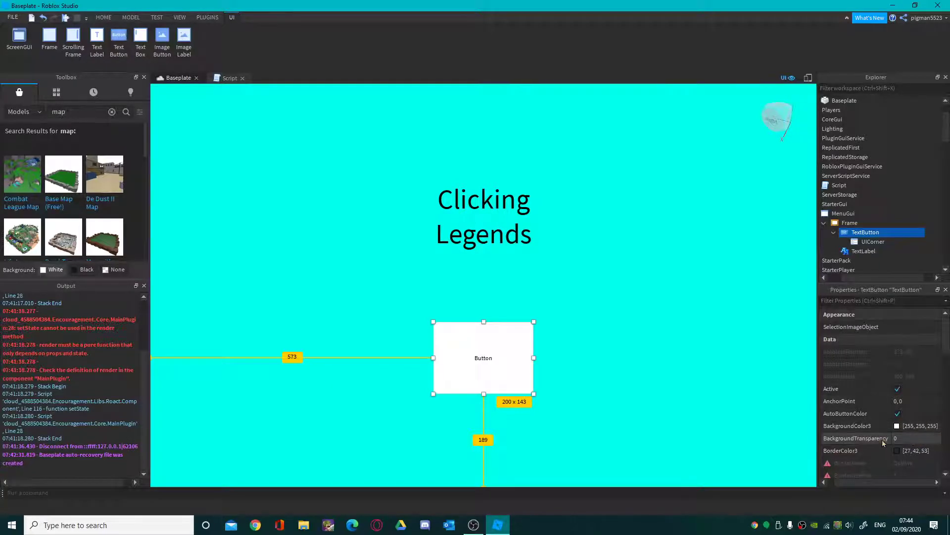
{"action": "left_click", "coordinate": [897, 425]}
{"action": "left_click", "coordinate": [544, 200]}
{"action": "left_click_drag", "start_coordinate": [544, 199], "coordinate": [541, 124]}
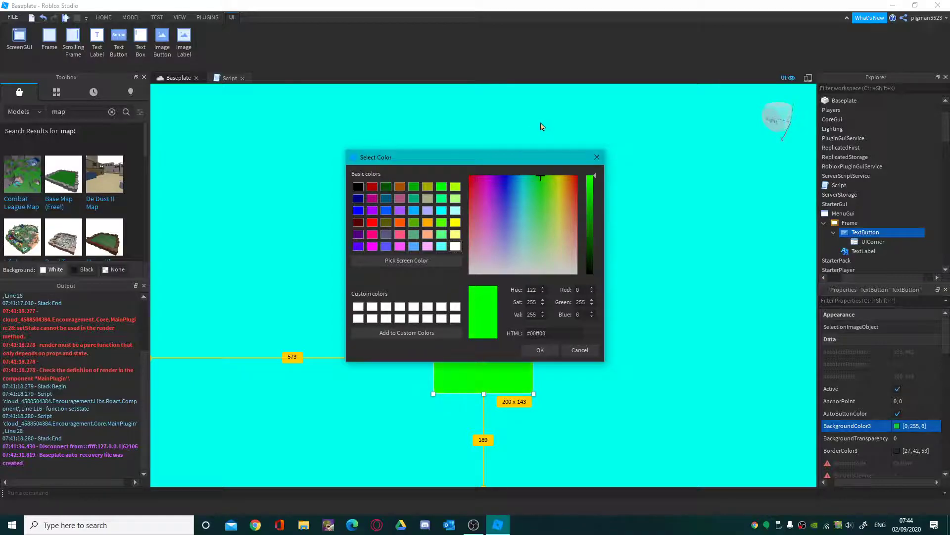
{"action": "left_click", "coordinate": [540, 350]}
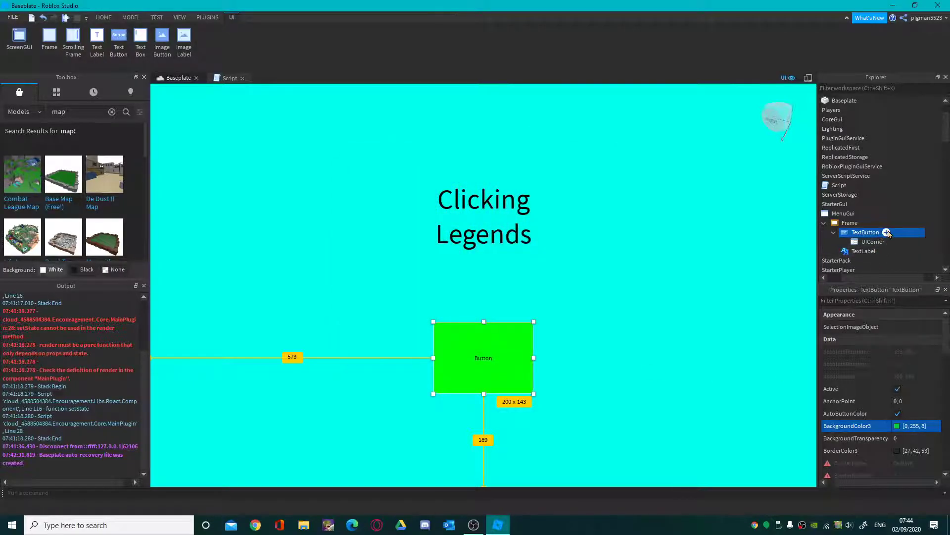
Enable TextScaled on the TextButton and set its text to "Play"
{"action": "scroll", "coordinate": [916, 450], "scroll_direction": "down", "scroll_amount": 5}
{"action": "scroll", "coordinate": [916, 451], "scroll_direction": "up", "scroll_amount": 2}
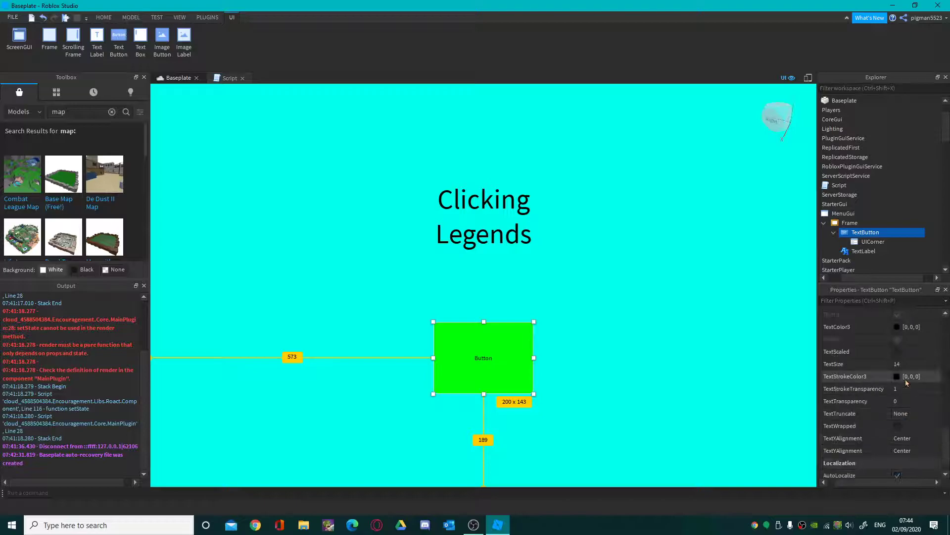
{"action": "left_click", "coordinate": [899, 352]}
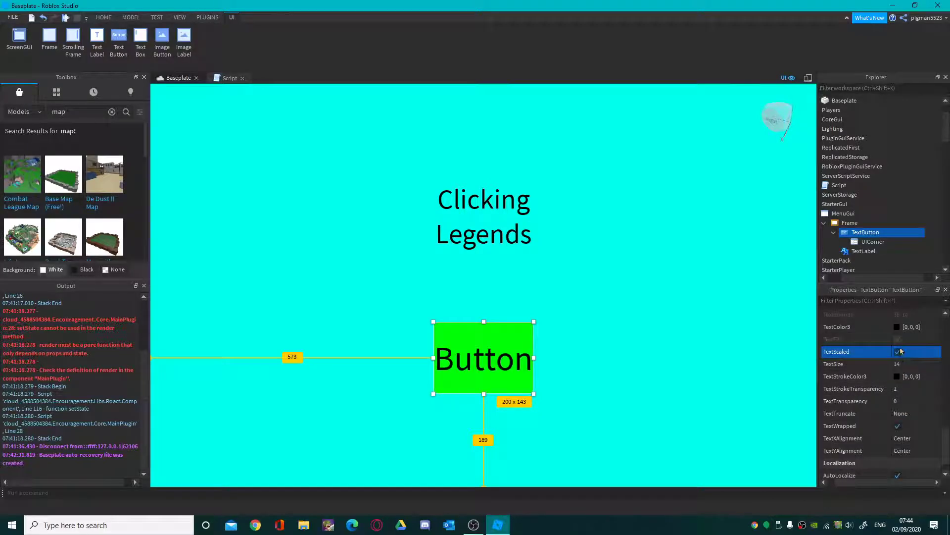
{"action": "scroll", "coordinate": [910, 346], "scroll_direction": "up", "scroll_amount": 2}
{"action": "left_click", "coordinate": [916, 327]}
{"action": "type", "text": "Play"}
{"action": "key", "text": "Return"}
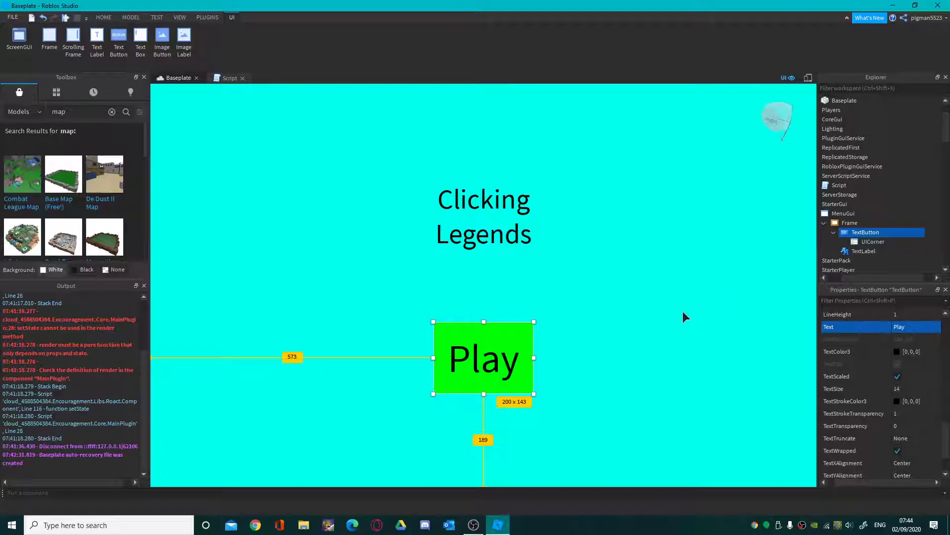
Insert a LocalScript into the menu's Frame
{"action": "left_click", "coordinate": [632, 344]}
{"action": "left_click", "coordinate": [502, 366]}
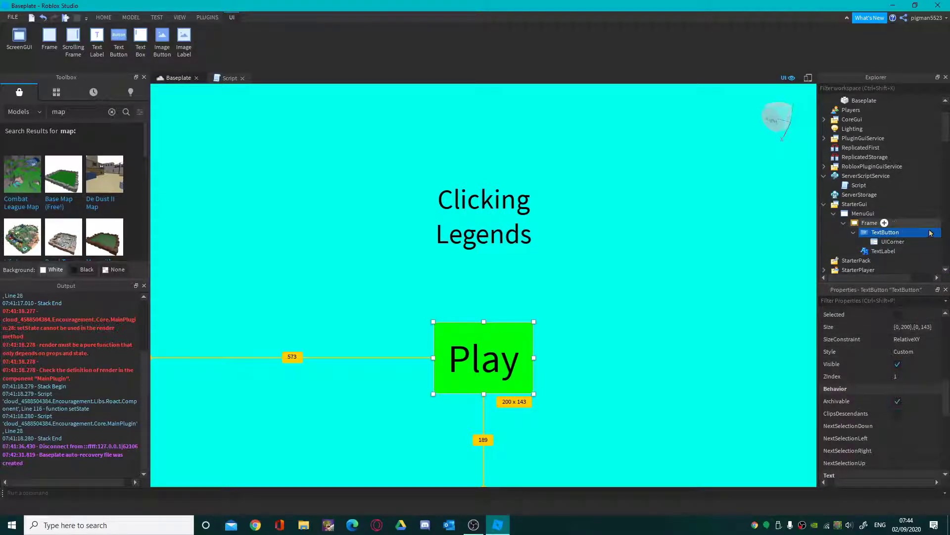
{"action": "mouse_move", "coordinate": [891, 225]}
{"action": "left_click", "coordinate": [884, 224]}
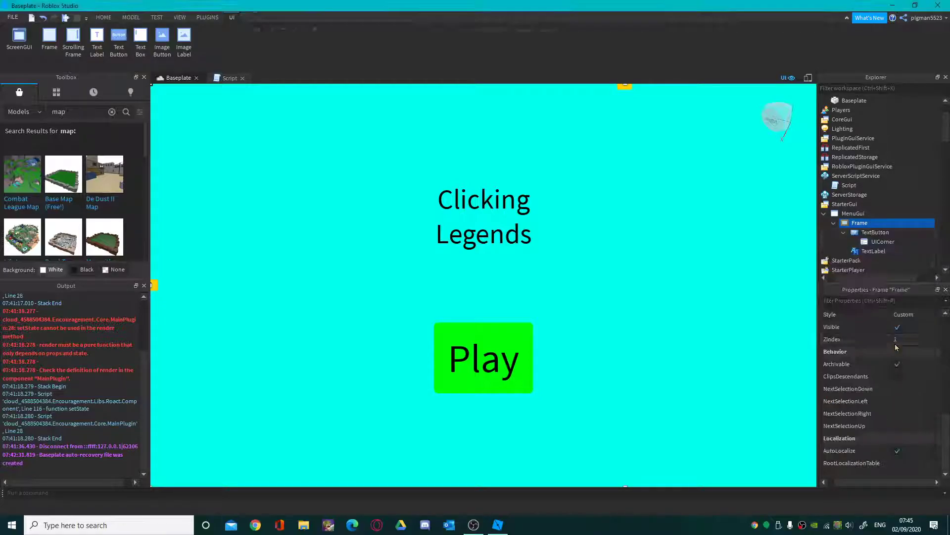
{"action": "left_click", "coordinate": [894, 342]}
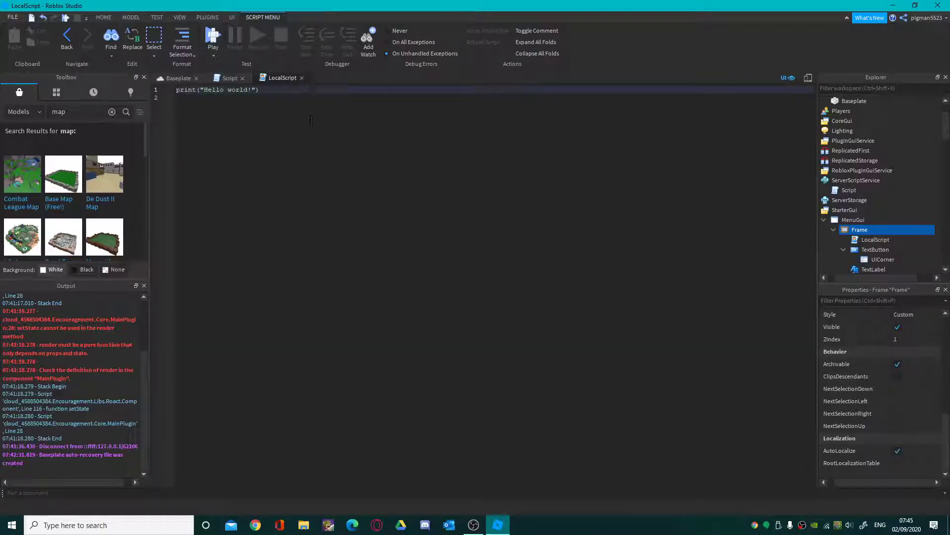
Replace the LocalScript's default print line with the reference script.Parent.TextButton
{"action": "key", "text": "BackSpace"}
{"action": "key", "text": "BackSpace"}
{"action": "key", "text": "BackSpace"}
{"action": "key", "text": "BackSpace"}
{"action": "key", "text": "BackSpace"}
{"action": "key", "text": "BackSpace"}
{"action": "key", "text": "BackSpace"}
{"action": "key", "text": "BackSpace"}
{"action": "key", "text": "BackSpace"}
{"action": "key", "text": "BackSpace"}
{"action": "key", "text": "BackSpace"}
{"action": "key", "text": "BackSpace"}
{"action": "key", "text": "BackSpace"}
{"action": "key", "text": "BackSpace"}
{"action": "key", "text": "BackSpace"}
{"action": "key", "text": "BackSpace"}
{"action": "key", "text": "BackSpace"}
{"action": "key", "text": "BackSpace"}
{"action": "type", "text": "sc"}
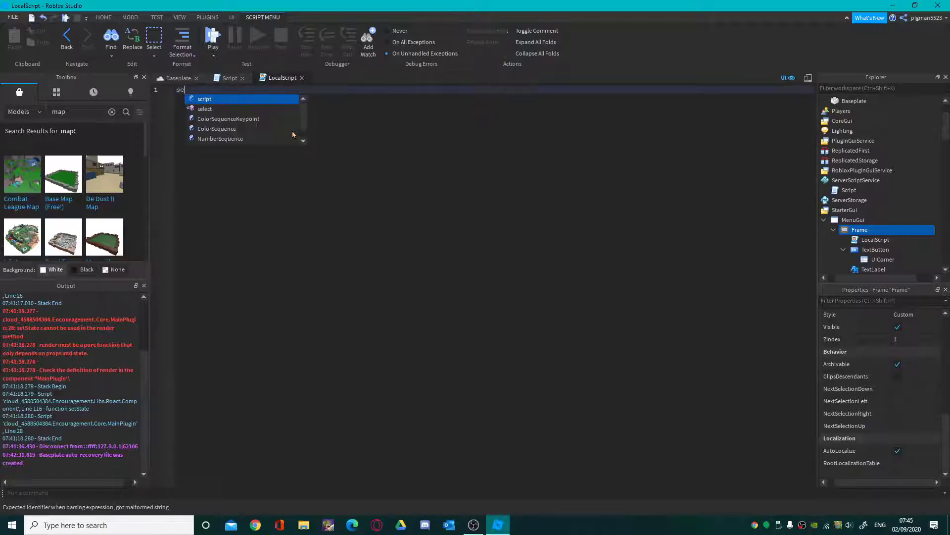
{"action": "type", "text": "ript.Parent"}
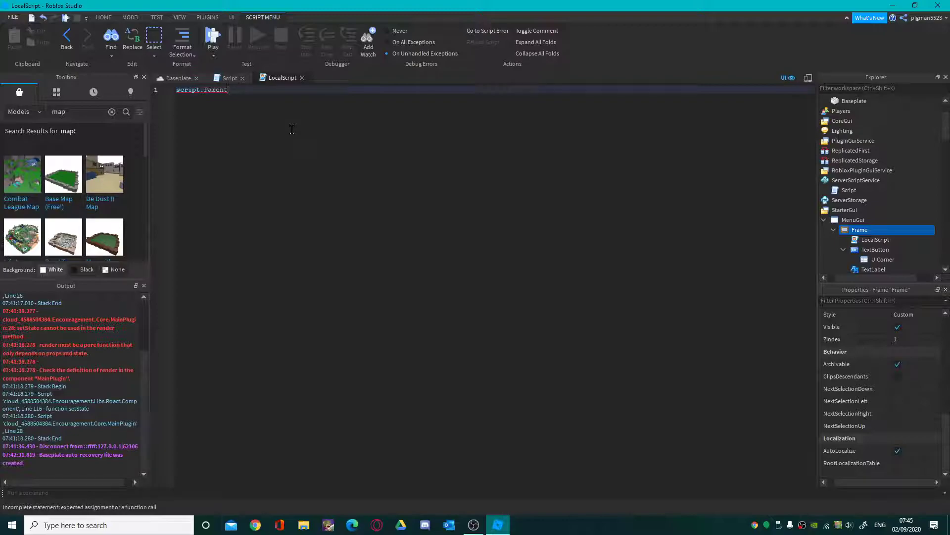
{"action": "type", "text": ".TE"}
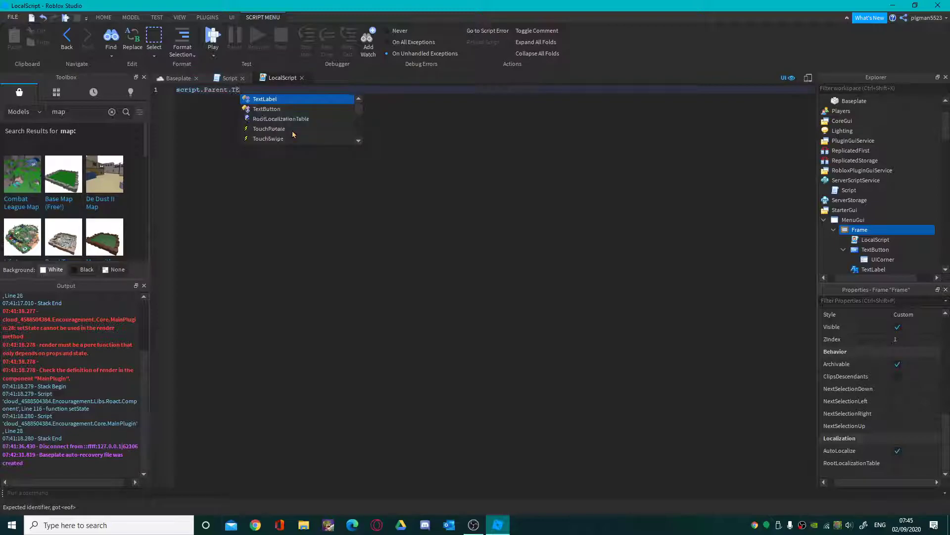
{"action": "key", "text": "Down"}
{"action": "key", "text": "Return"}
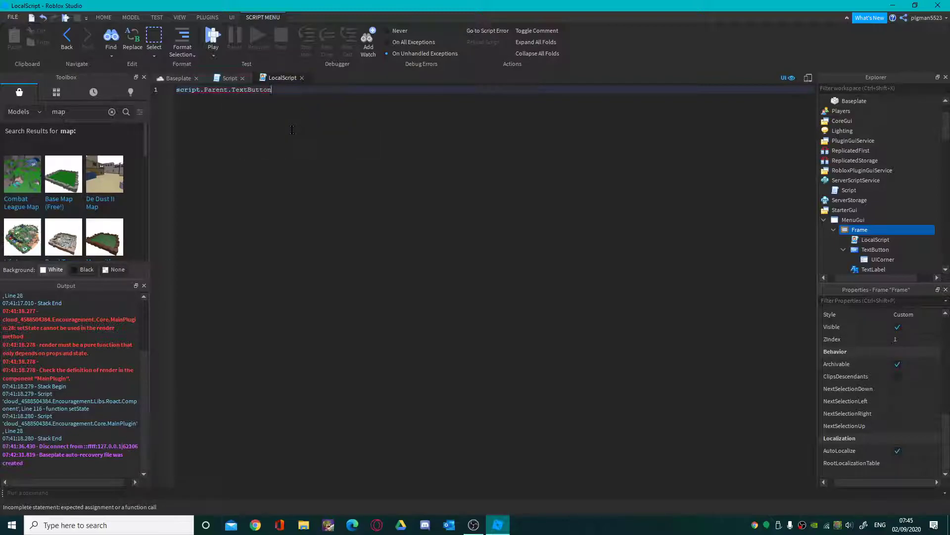
Connect the button's event by extending the line with .MouseButton1Click:Connect(function()) and open the function body down to its closing end
{"action": "type", "text": ".Mo"}
{"action": "key", "text": "Return"}
{"action": "type", "text": ":Co"}
{"action": "key", "text": "Return"}
{"action": "type", "text": "(function"}
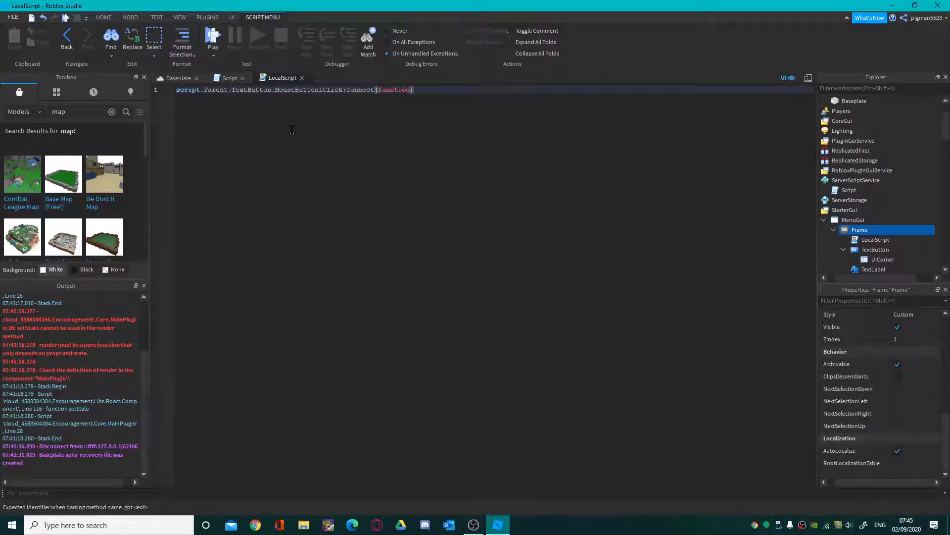
{"action": "type", "text": "()"}
{"action": "key", "text": "Return"}
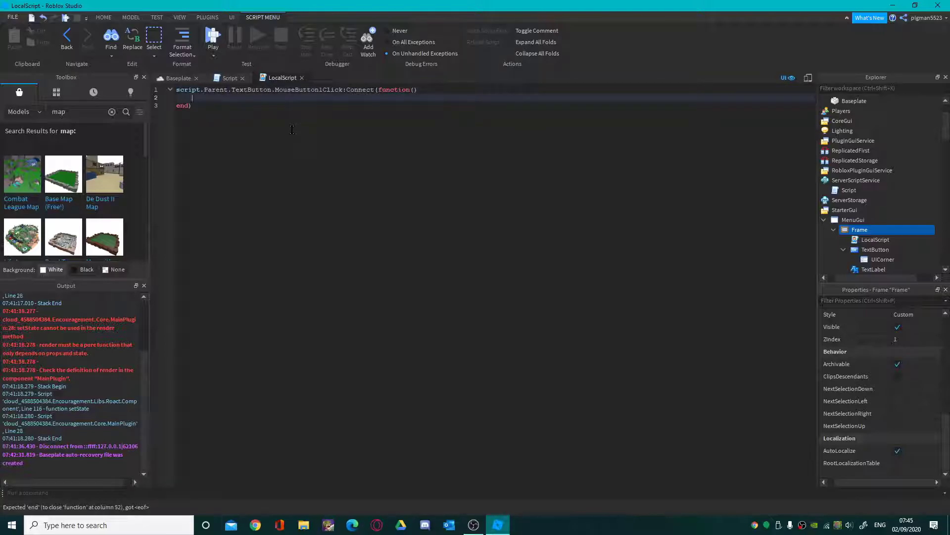
Write script.Parent.Visible = false inside the click function to hide the menu frame
{"action": "type", "text": "script.Parent."}
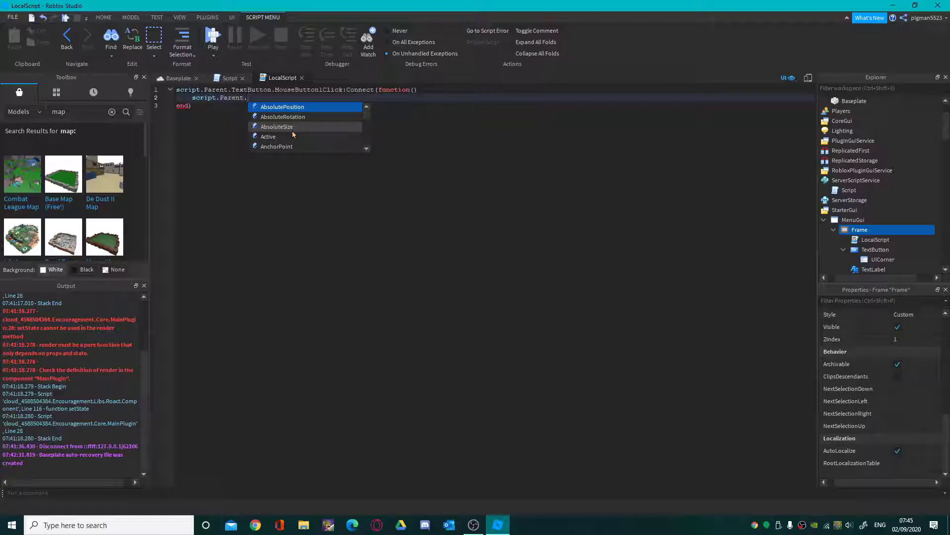
{"action": "type", "text": "Visible = fa"}
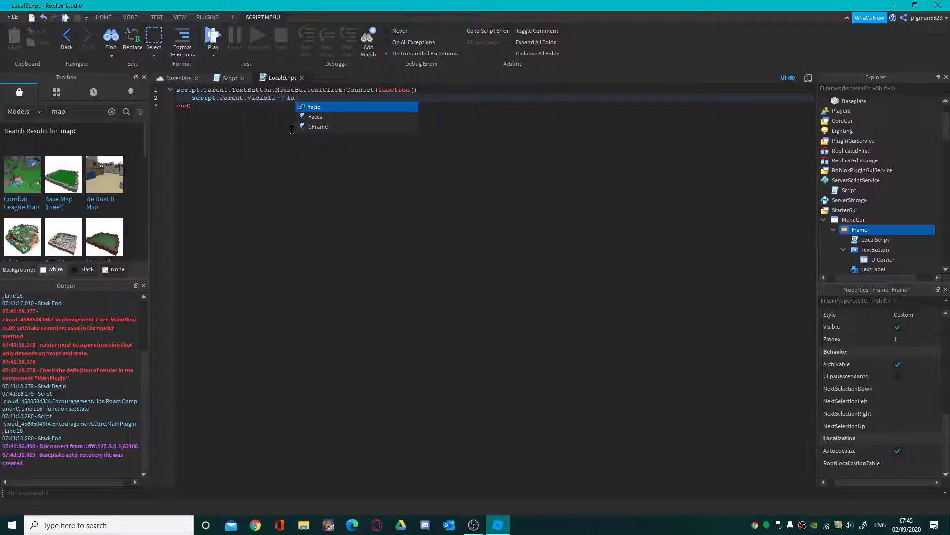
{"action": "key", "text": "Tab"}
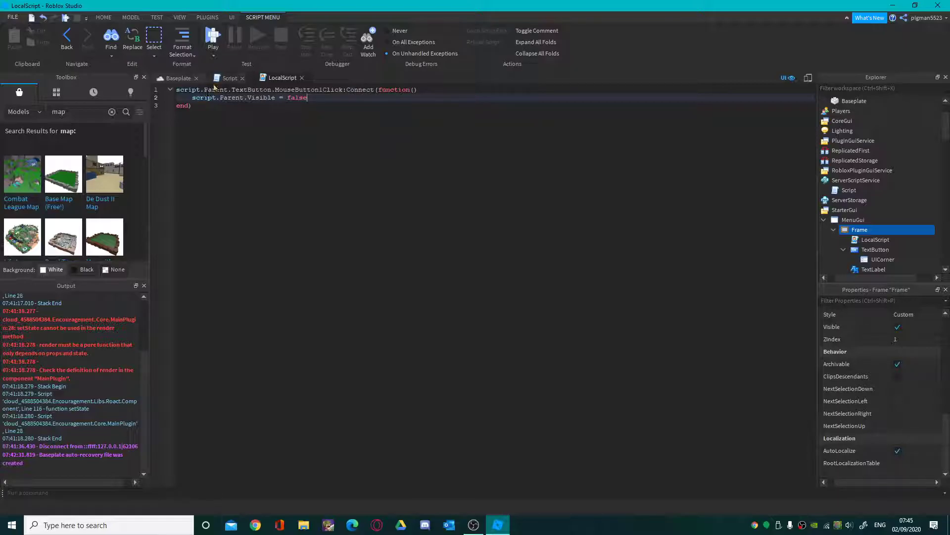
Return to the Baseplate view, start a playtest, and try the green Play button on the menu
{"action": "left_click", "coordinate": [175, 78]}
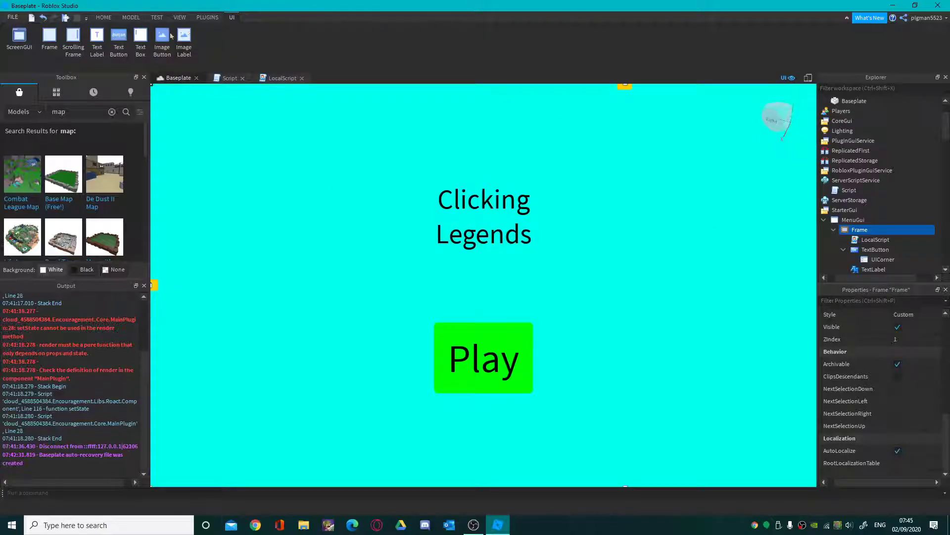
{"action": "left_click", "coordinate": [66, 18]}
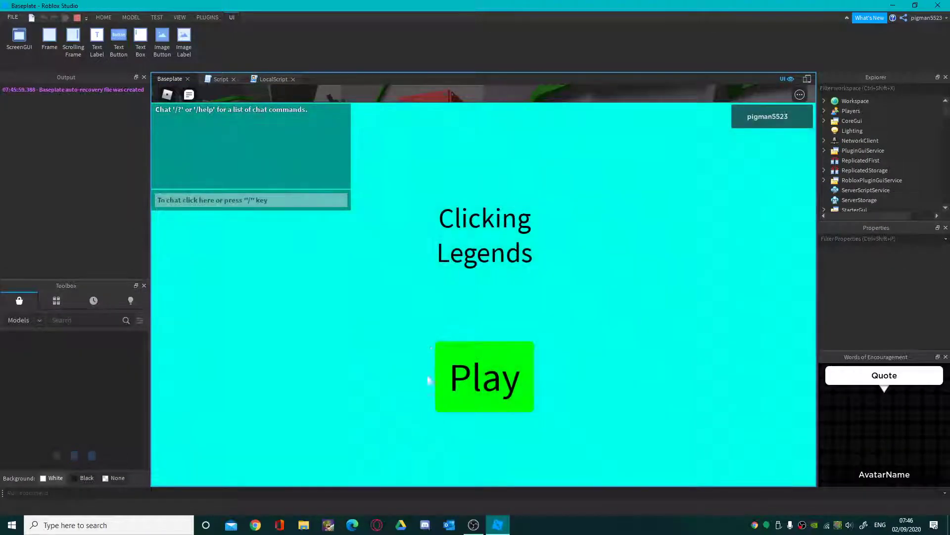
{"action": "left_click", "coordinate": [454, 380]}
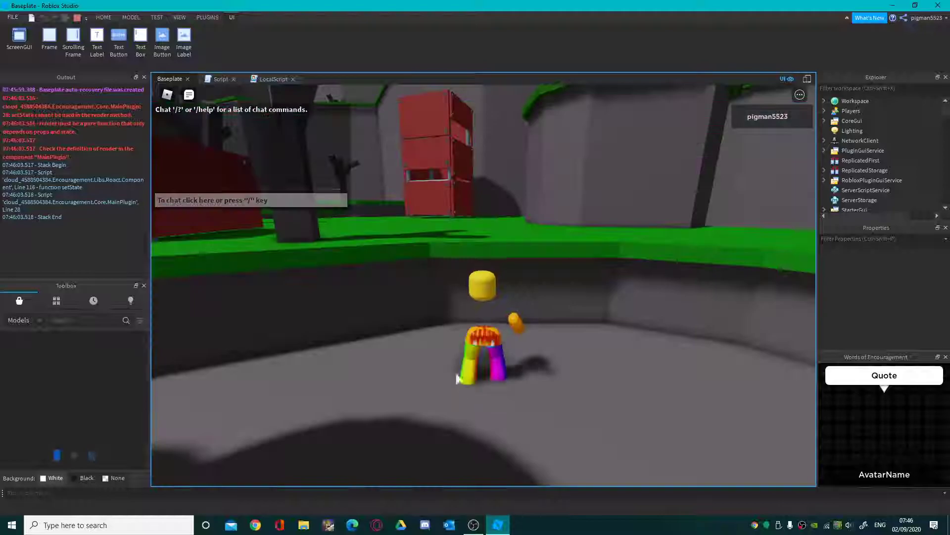
Walk and jump the character around the map to test the game behind the menu
{"action": "right_click_drag", "start_coordinate": [460, 362], "coordinate": [459, 362]}
{"action": "key", "text": "w"}
{"action": "key", "text": "w"}
{"action": "key", "text": "space"}
{"action": "key", "text": "s"}
{"action": "key", "text": "s"}
{"action": "key", "text": "s"}
{"action": "key", "text": "space"}
{"action": "key", "text": "space"}
{"action": "key", "text": "s"}
{"action": "key", "text": "s"}
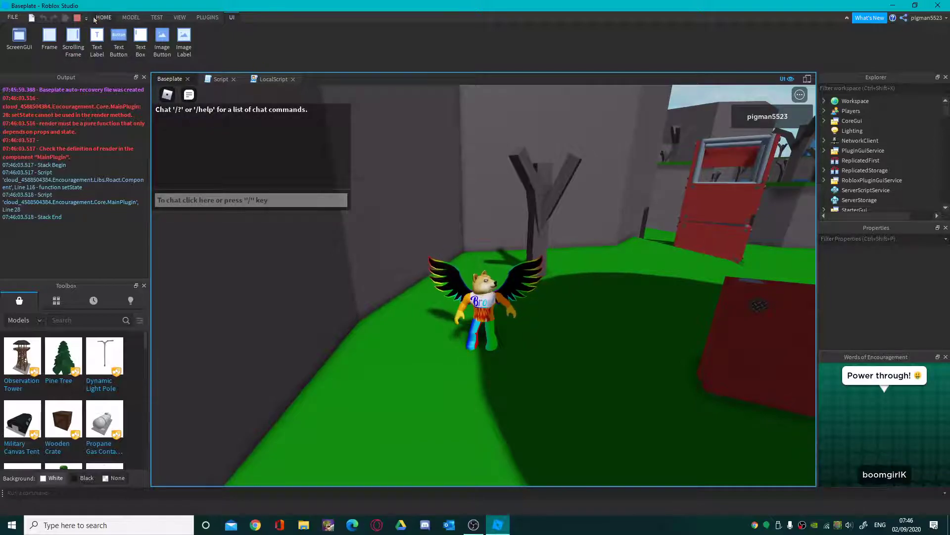
{"action": "key", "text": "space"}
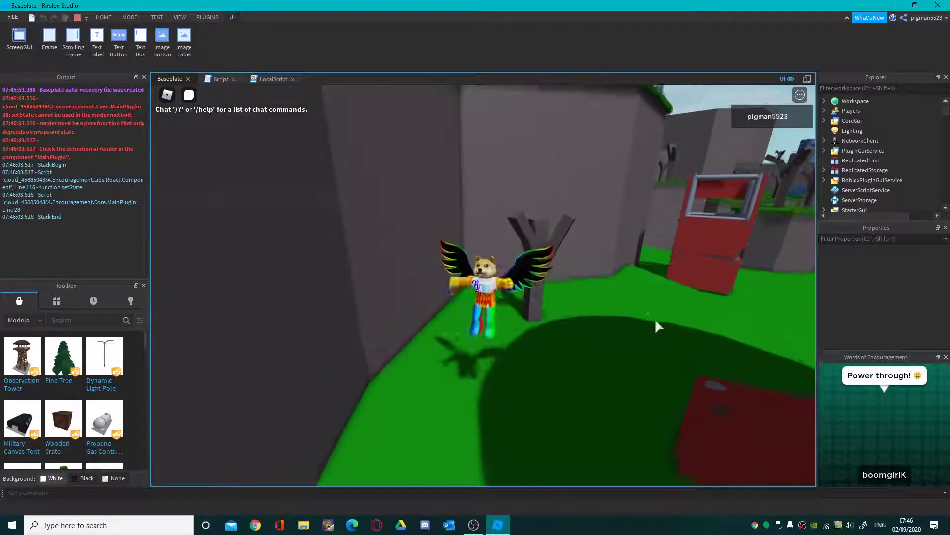